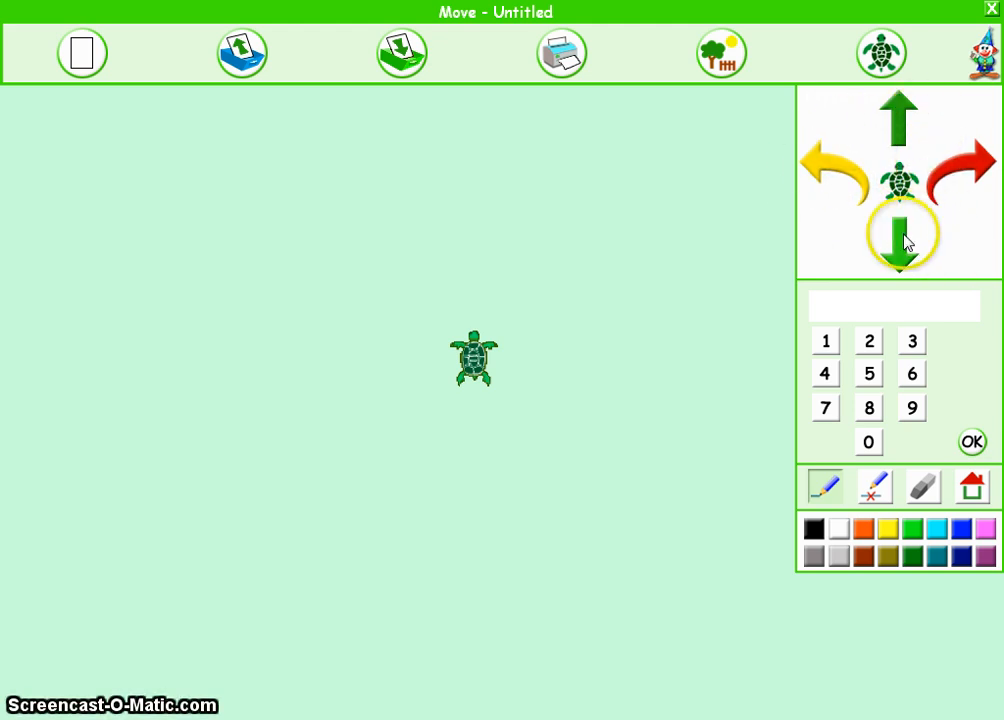
click(899, 128)
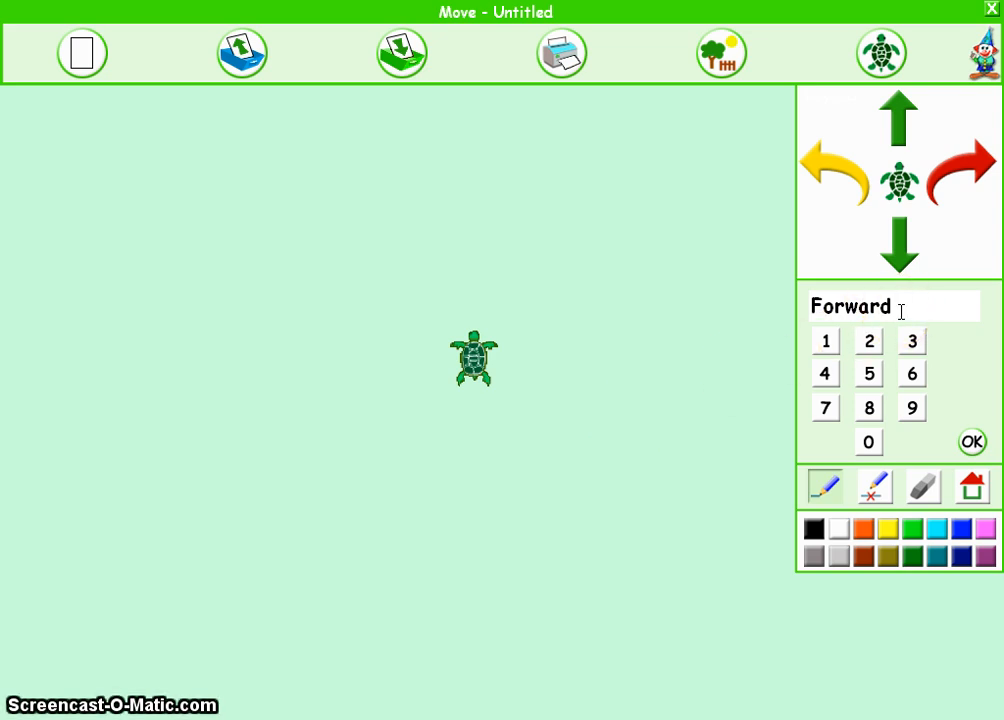
key(BackSpace)
key(BackSpace)
key(BackSpace)
key(BackSpace)
key(BackSpace)
key(BackSpace)
key(BackSpace)
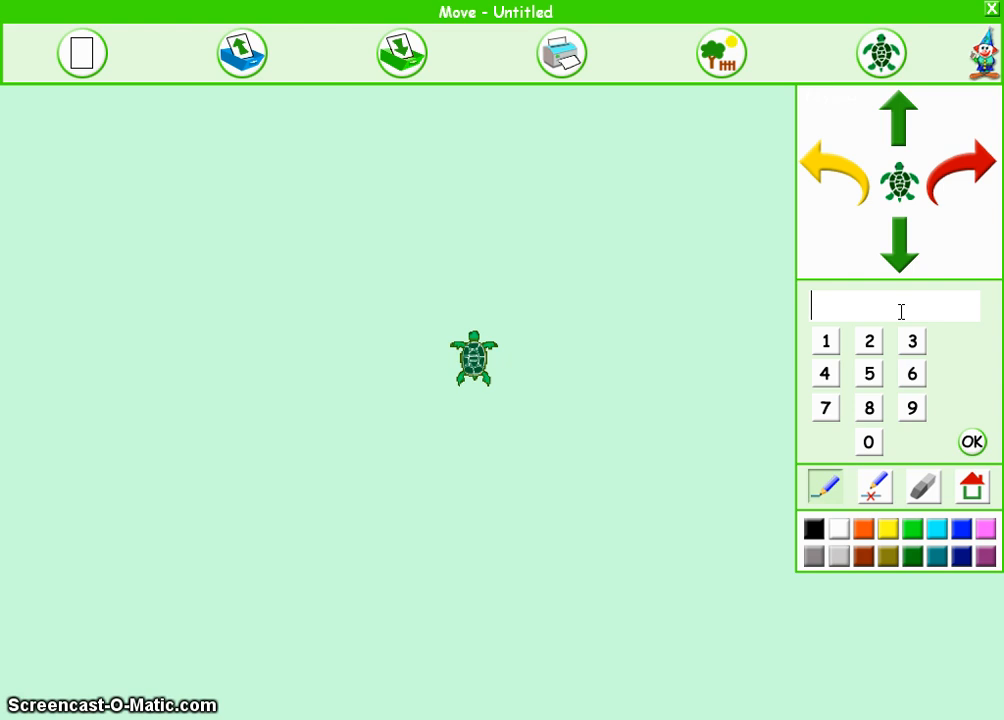
- Change the turtle's character to the yellow helicopter
click(882, 55)
drag(448, 381, 420, 392)
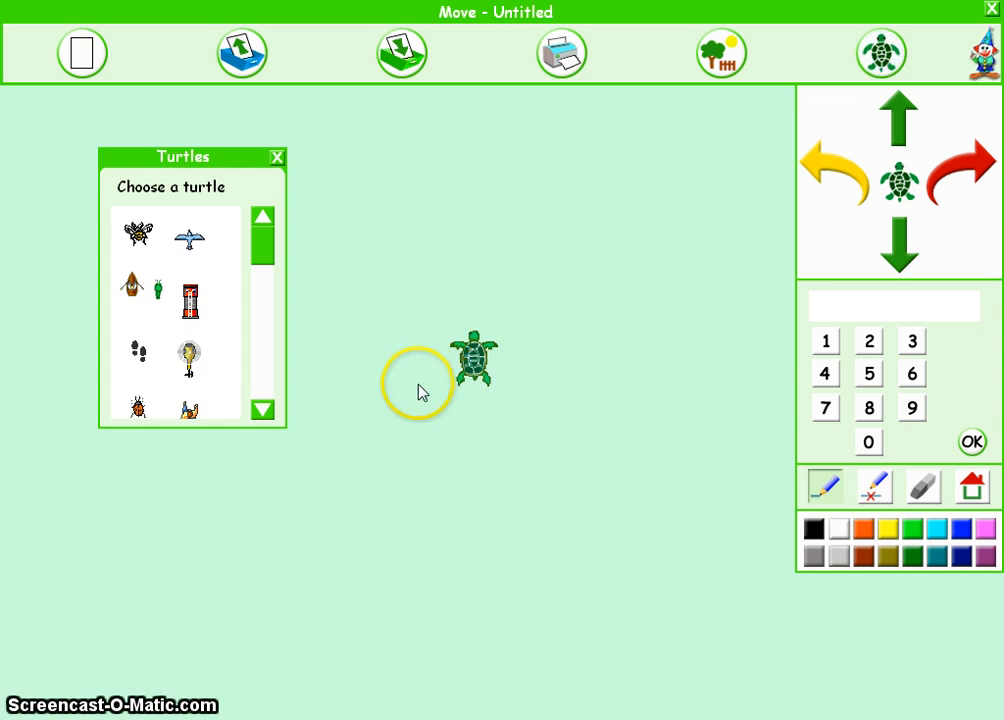
click(188, 362)
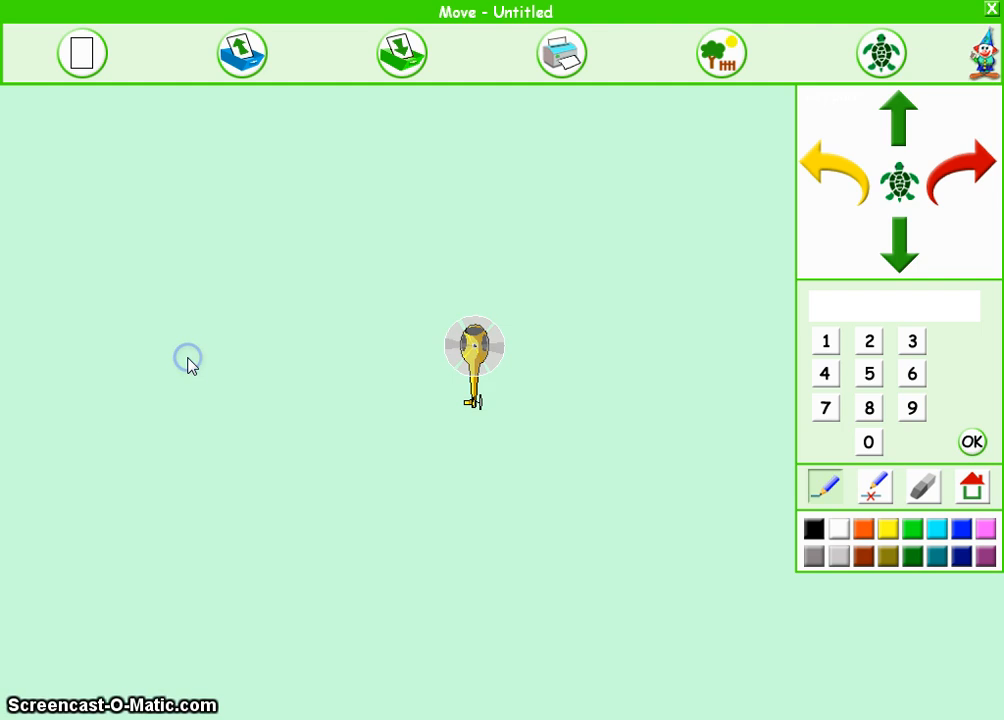
- Change the helicopter character to the orange ladybird
click(856, 76)
click(348, 247)
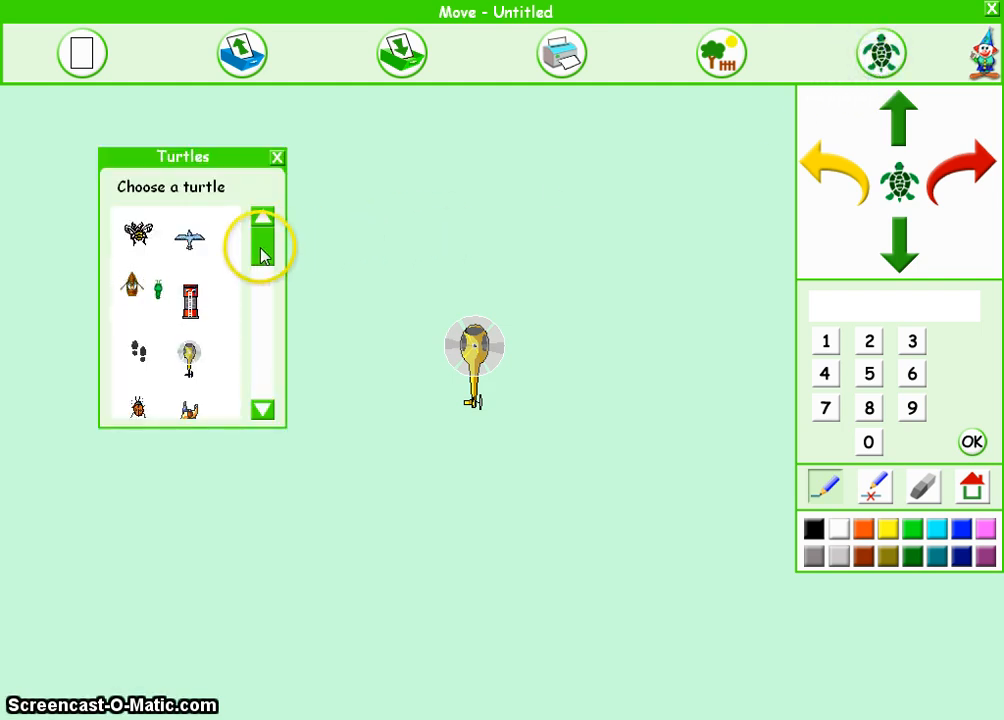
click(261, 410)
click(138, 387)
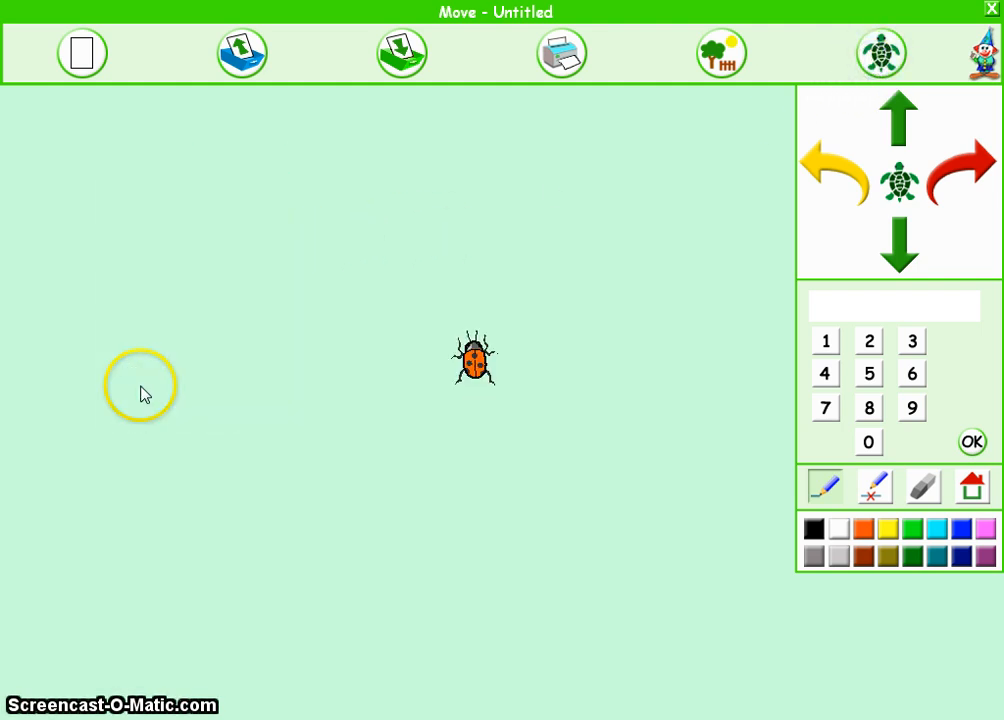
- Change the ladybird character back to the green turtle
click(880, 54)
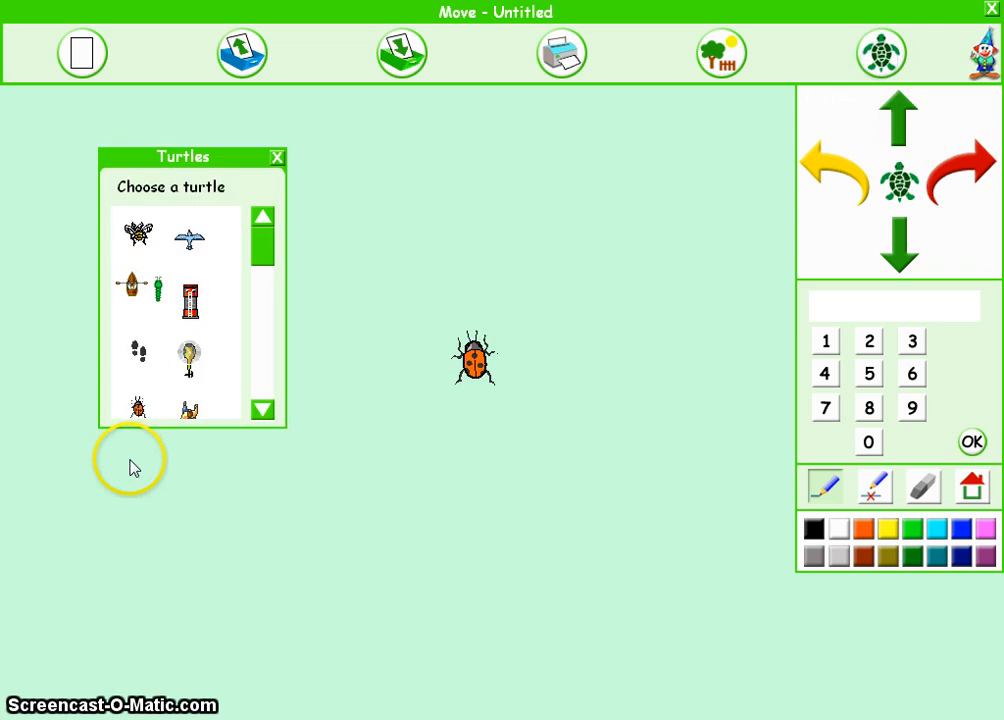
click(263, 410)
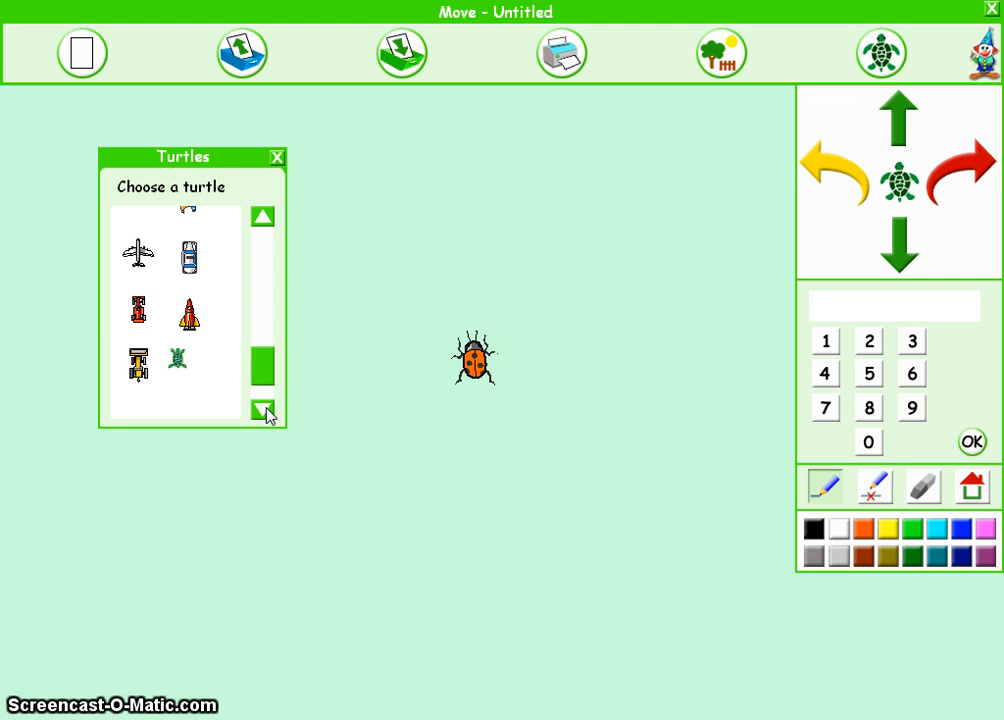
click(182, 363)
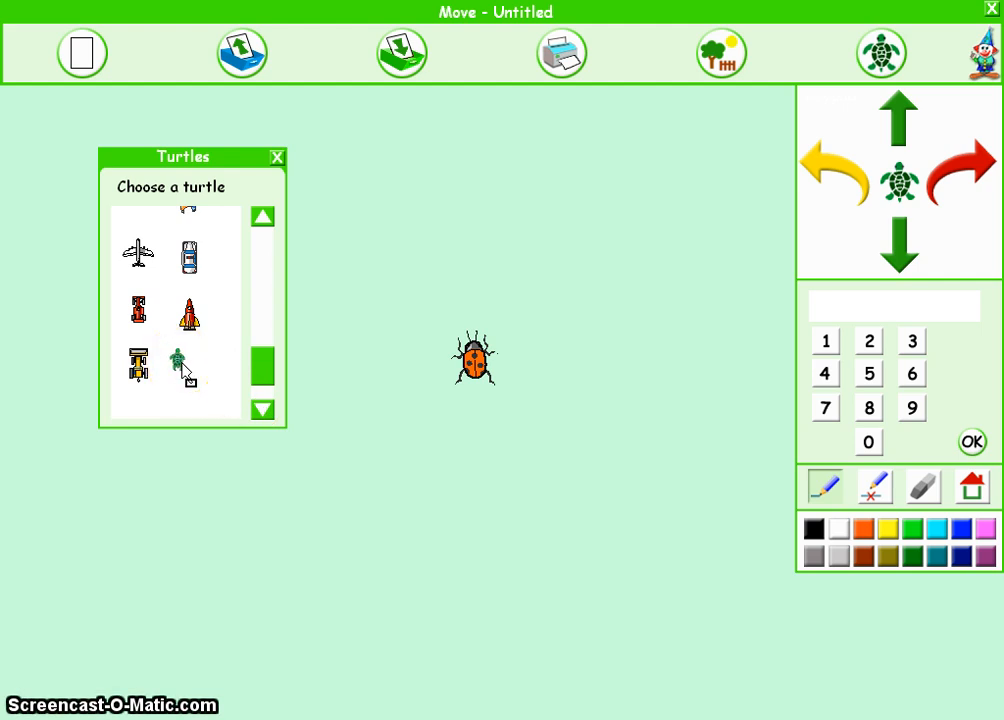
click(182, 364)
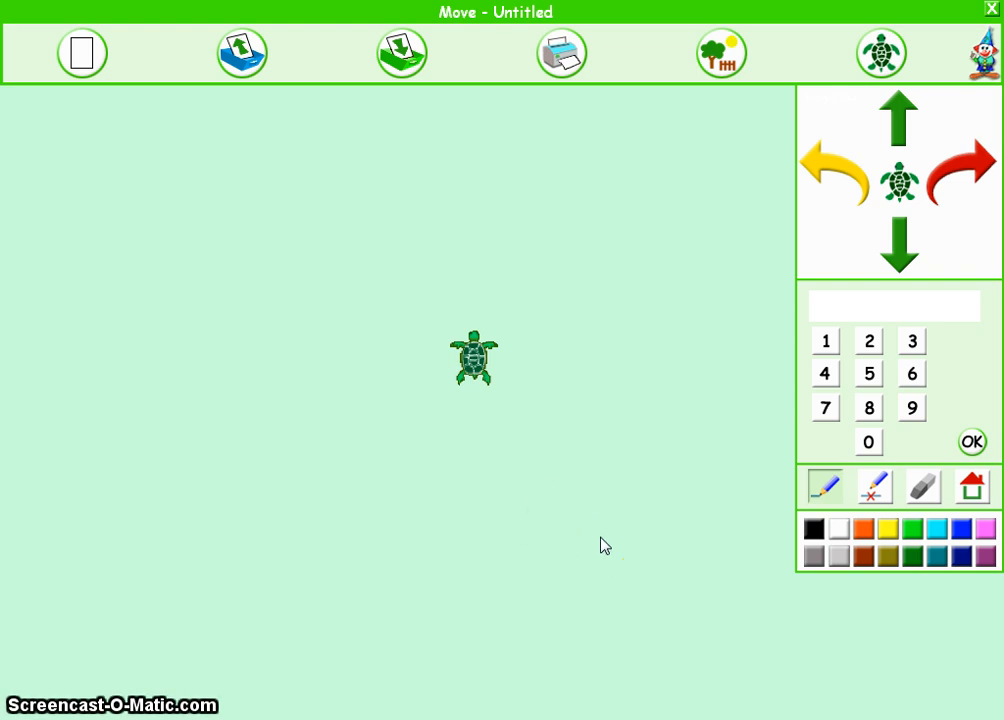
- View the Square picture in Windows Live Photo Gallery as the target shape and return to Move
key(alt+Tab)
key(alt+Tab)
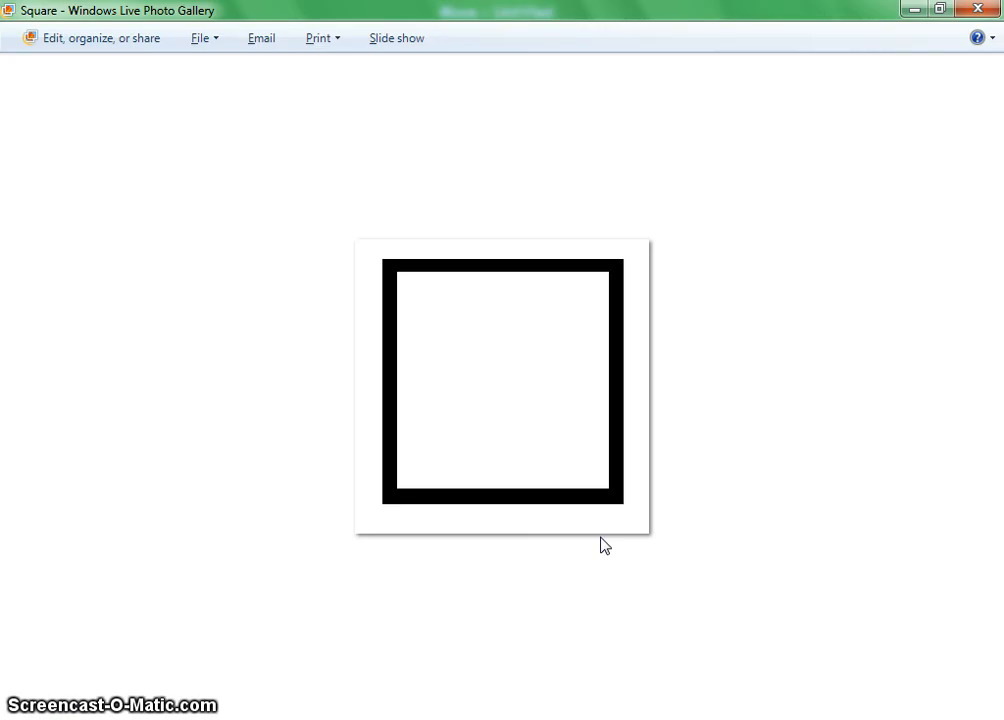
key(alt+Tab)
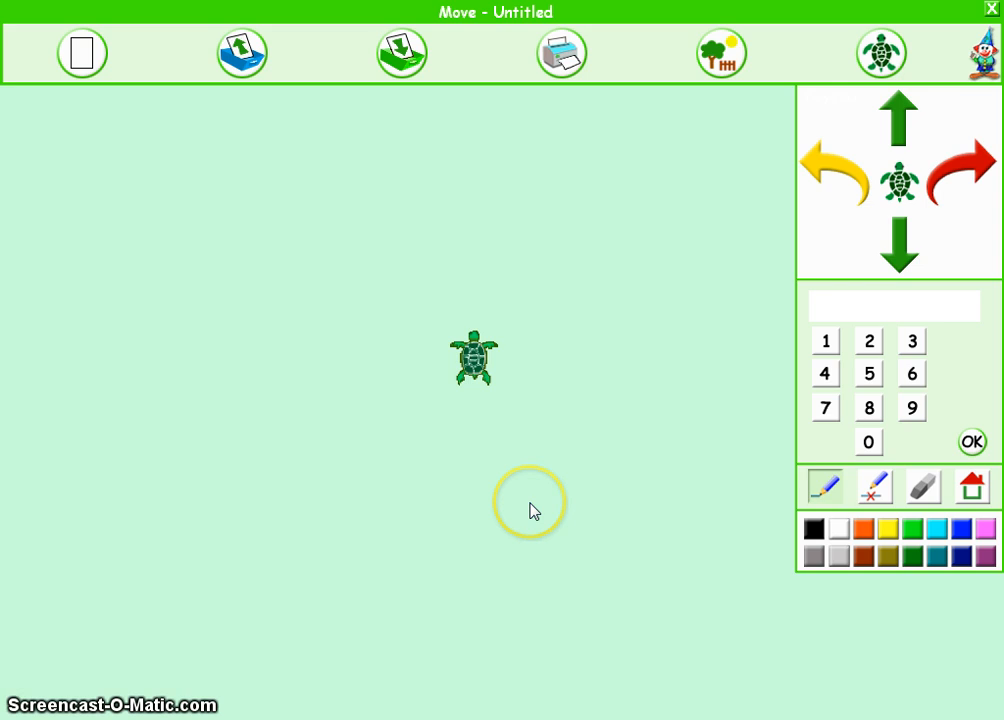
- Try moving the turtle forward 1, and reset it to its home position with a cleared canvas
click(903, 128)
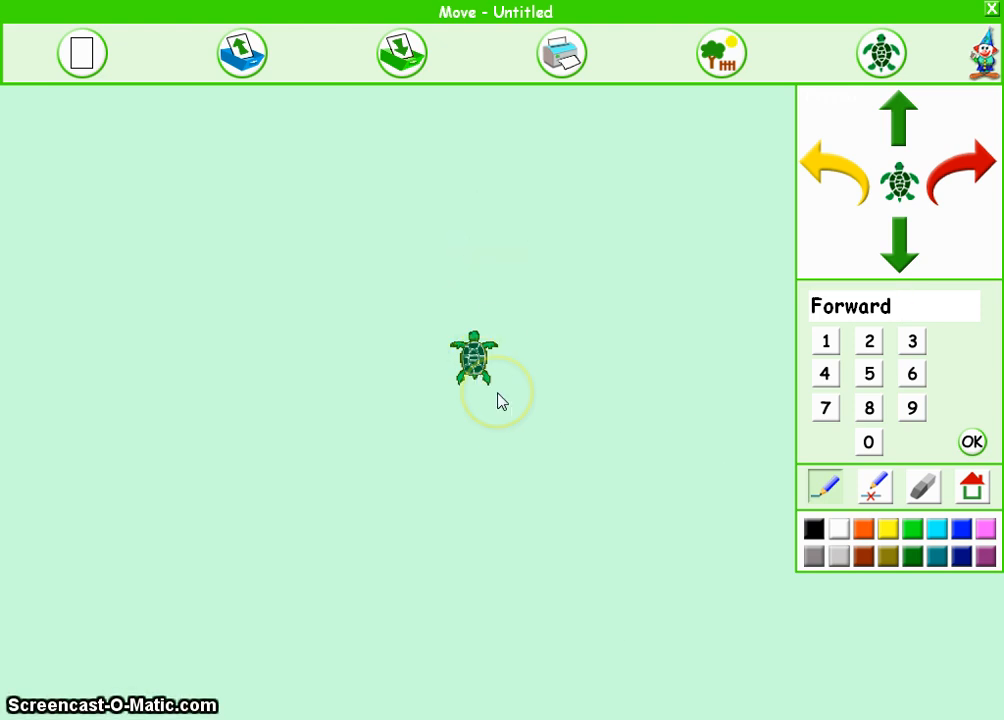
click(912, 100)
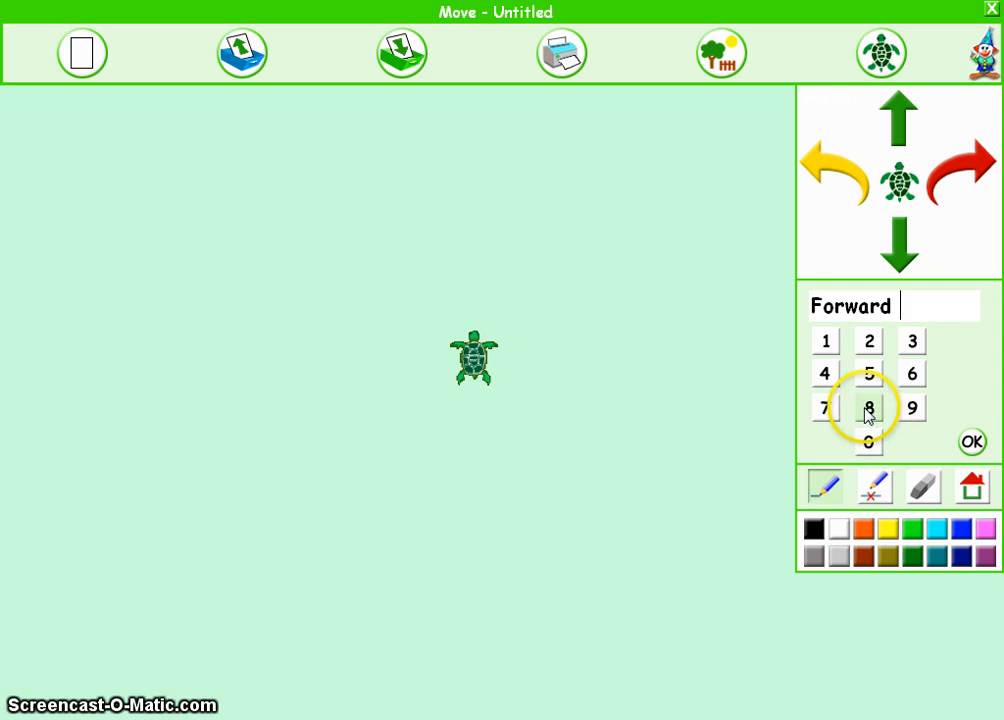
click(824, 345)
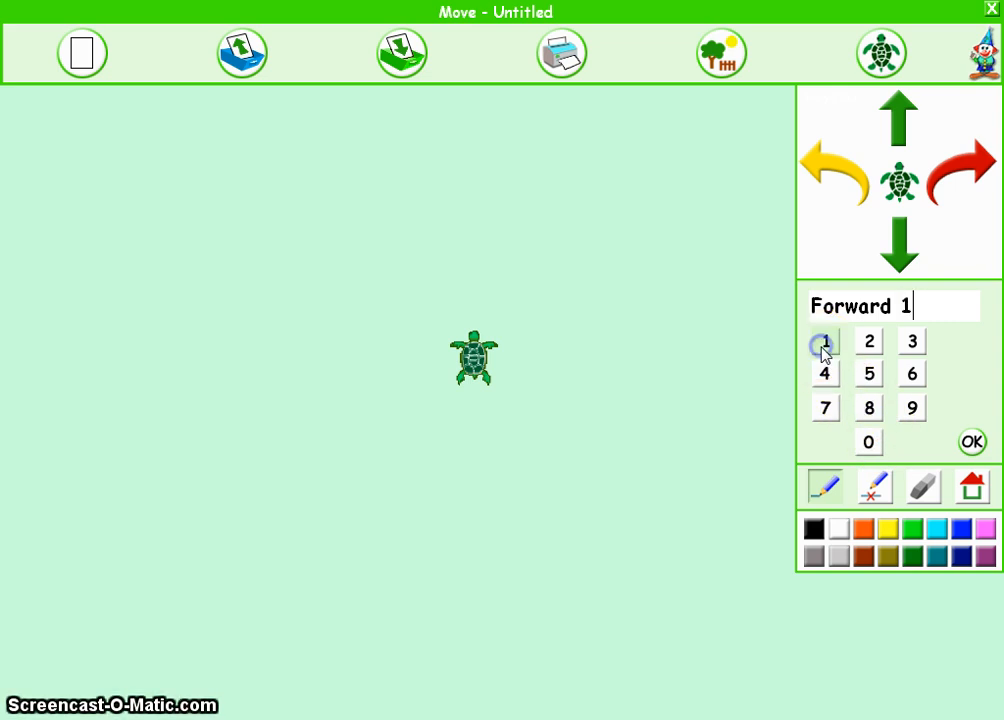
click(972, 443)
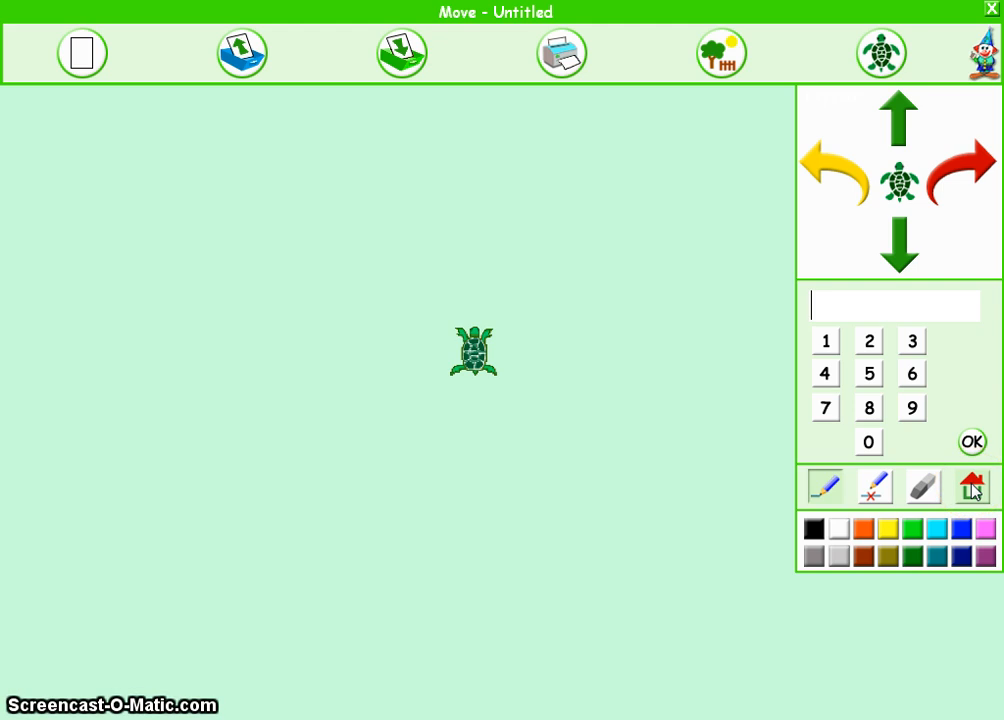
click(919, 487)
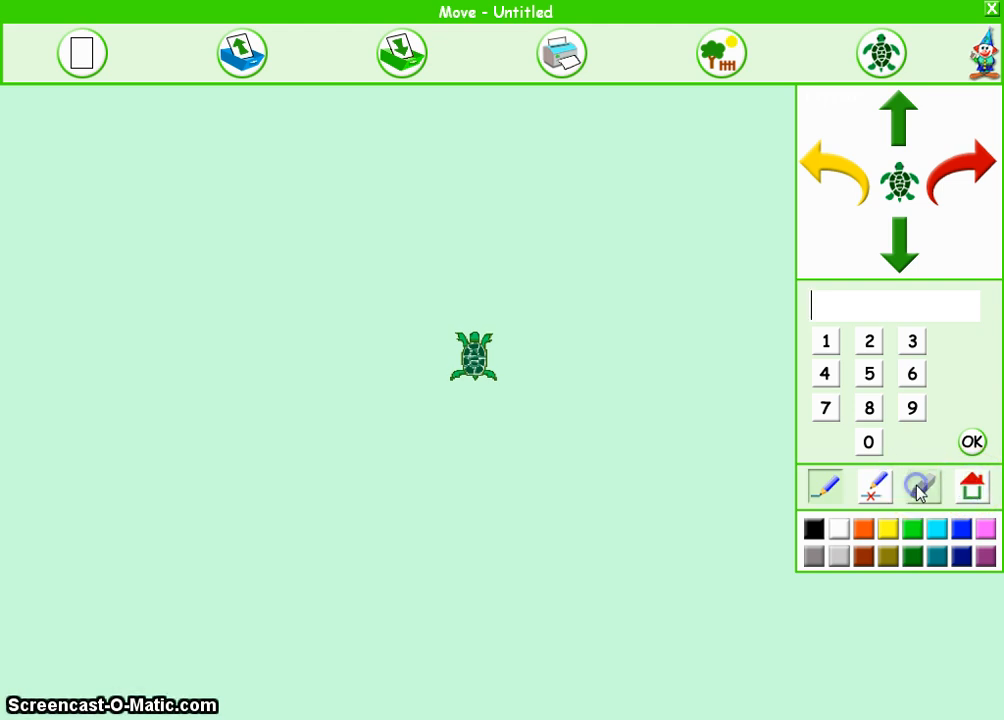
- Try moving the turtle forward 20, and send it home with the drawn line erased
click(898, 122)
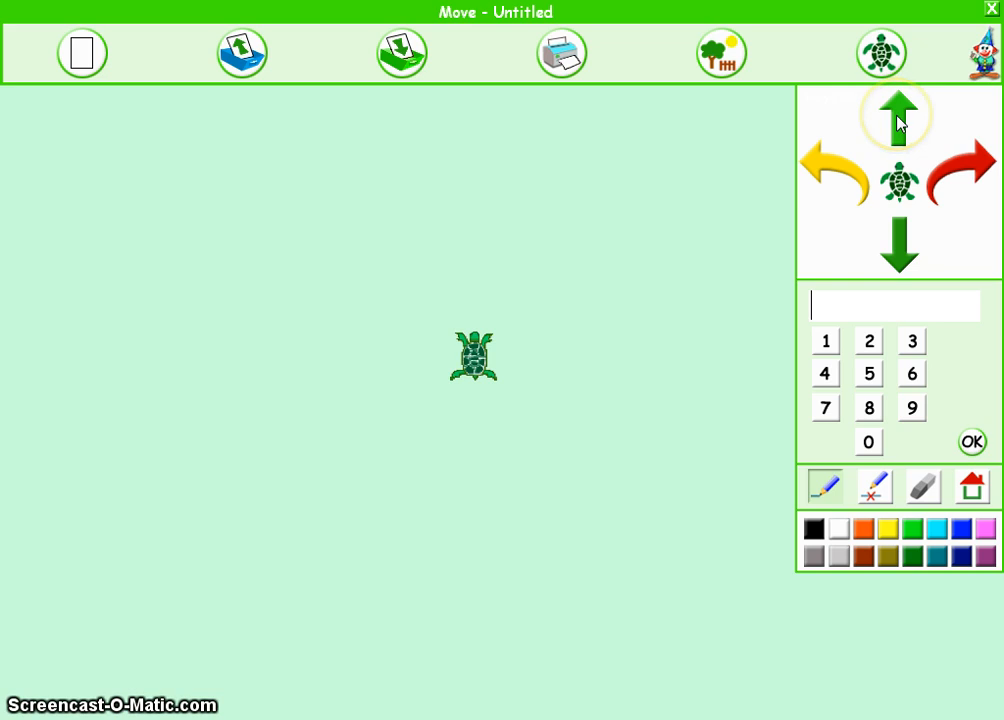
click(898, 120)
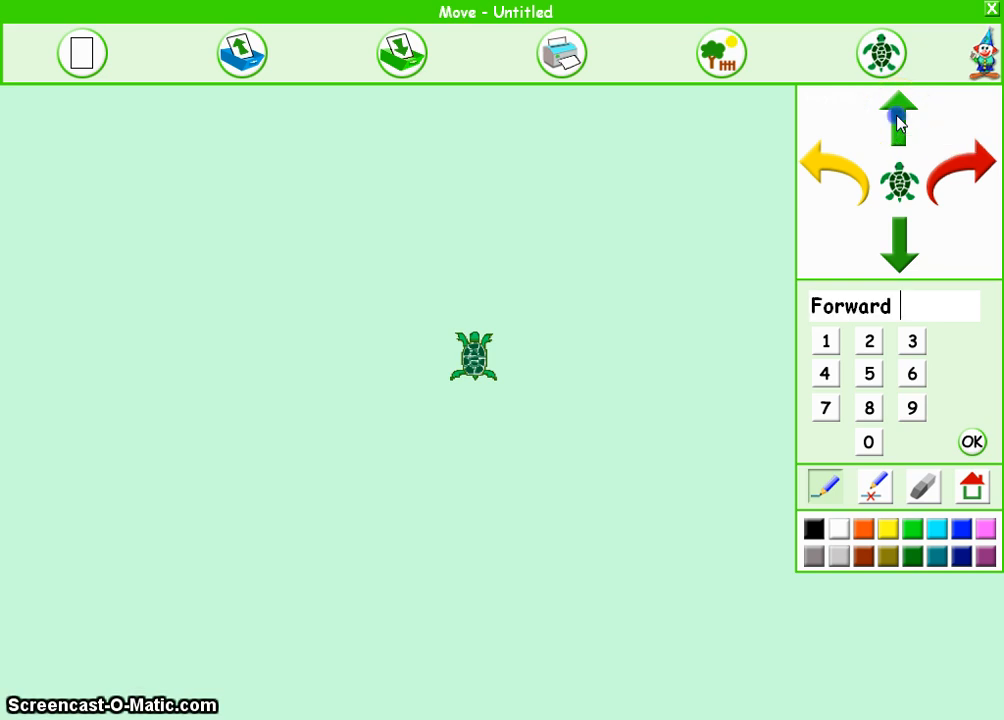
click(868, 342)
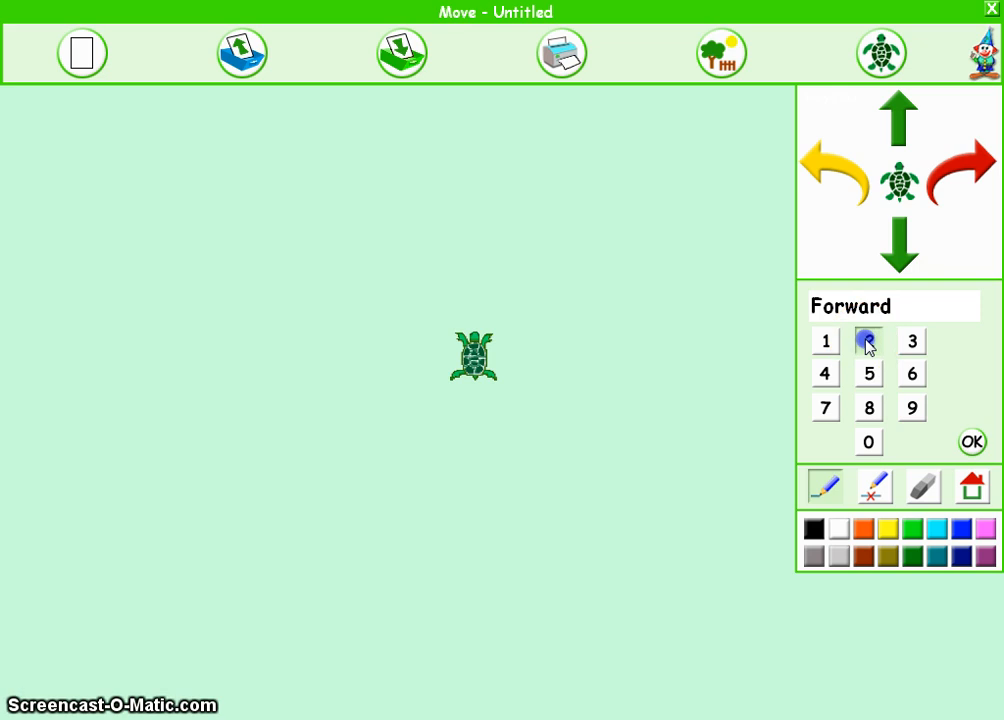
click(870, 442)
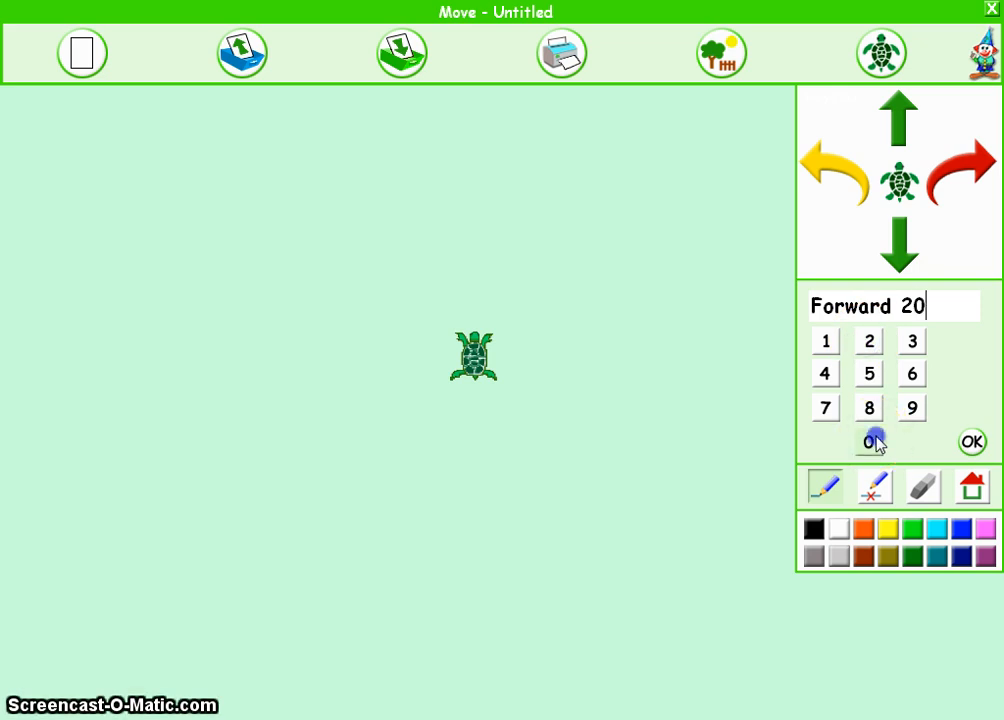
click(972, 443)
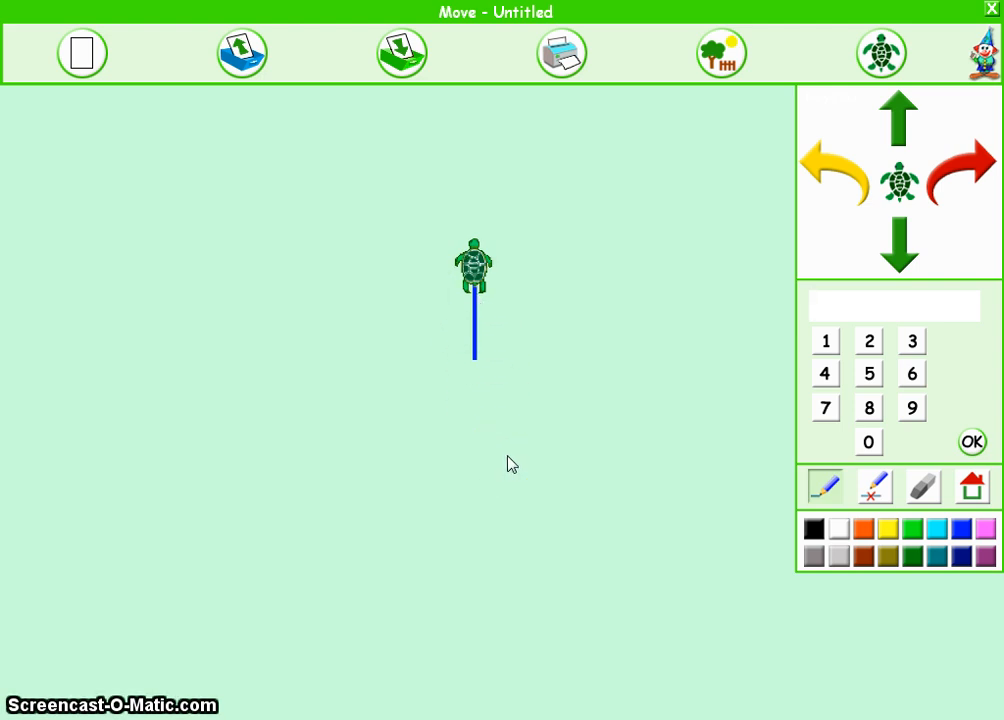
click(975, 490)
click(922, 488)
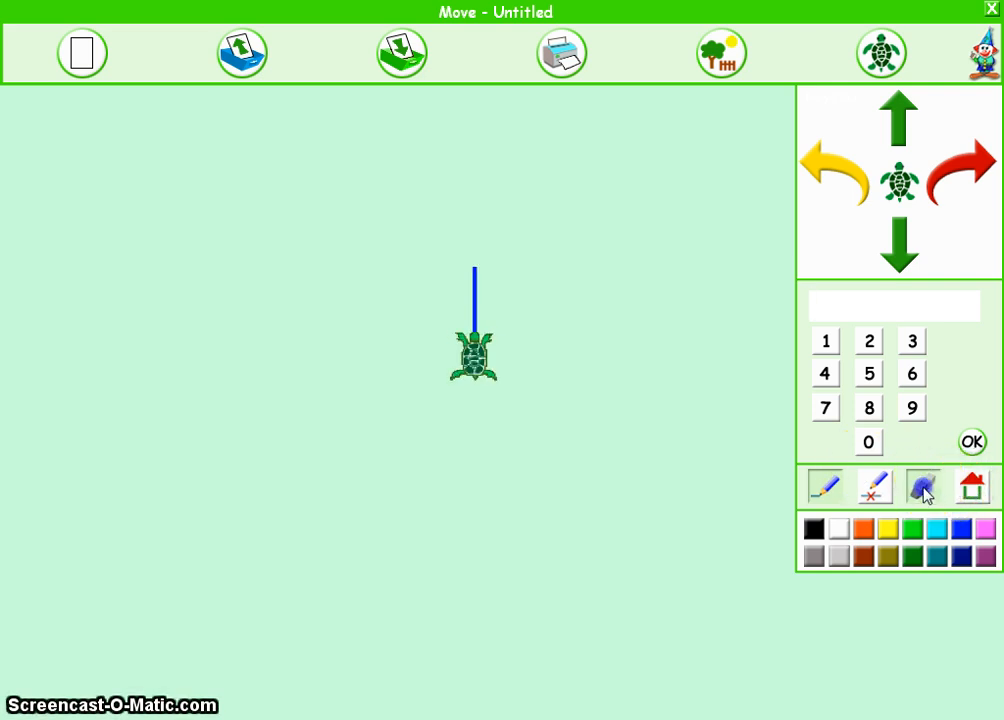
- Try moving the turtle forward 70, and send it home with the long line erased
click(897, 125)
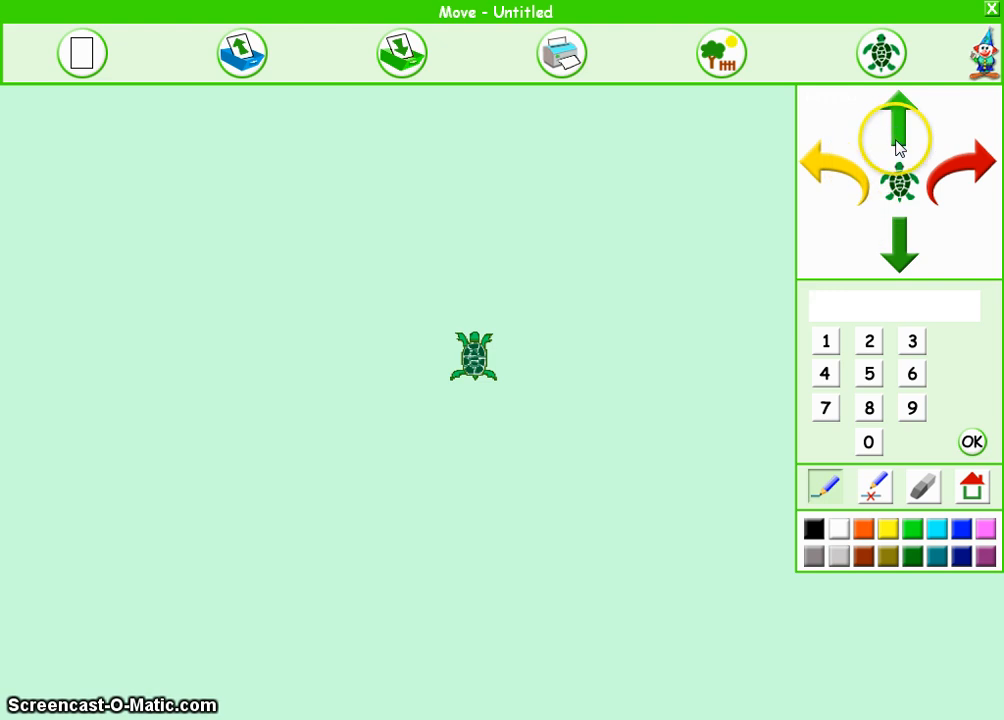
click(826, 408)
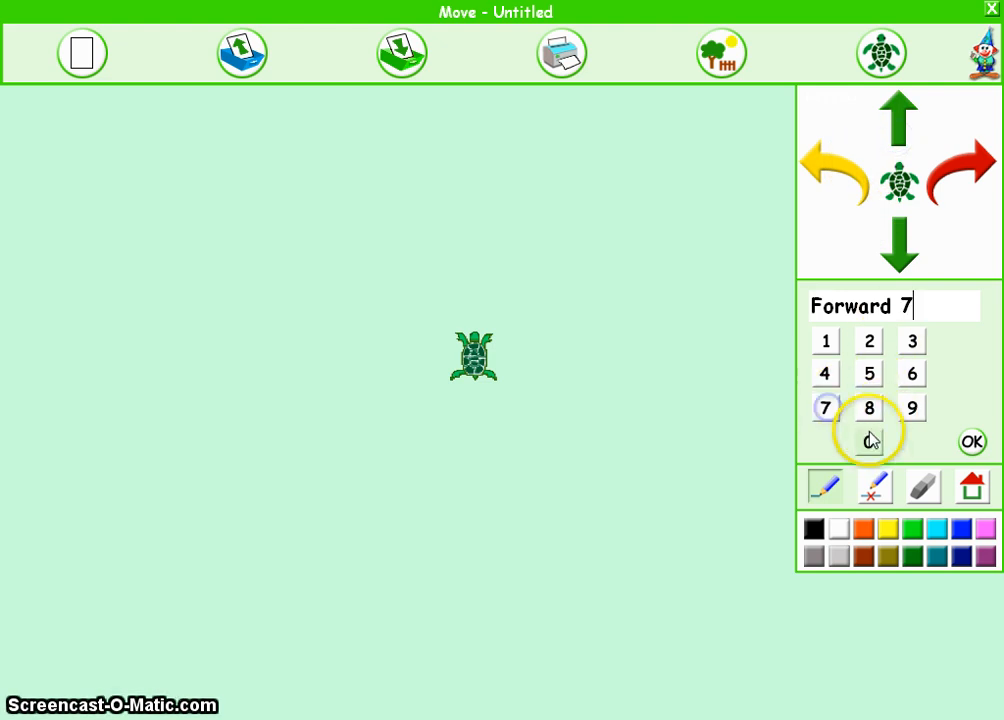
click(869, 441)
click(973, 443)
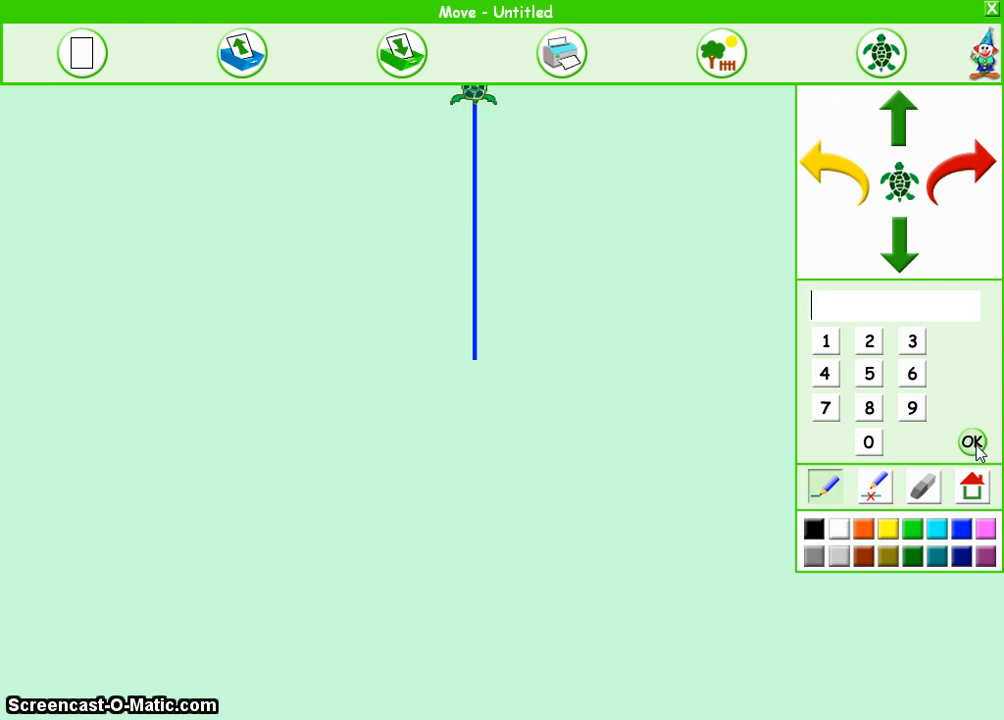
click(974, 488)
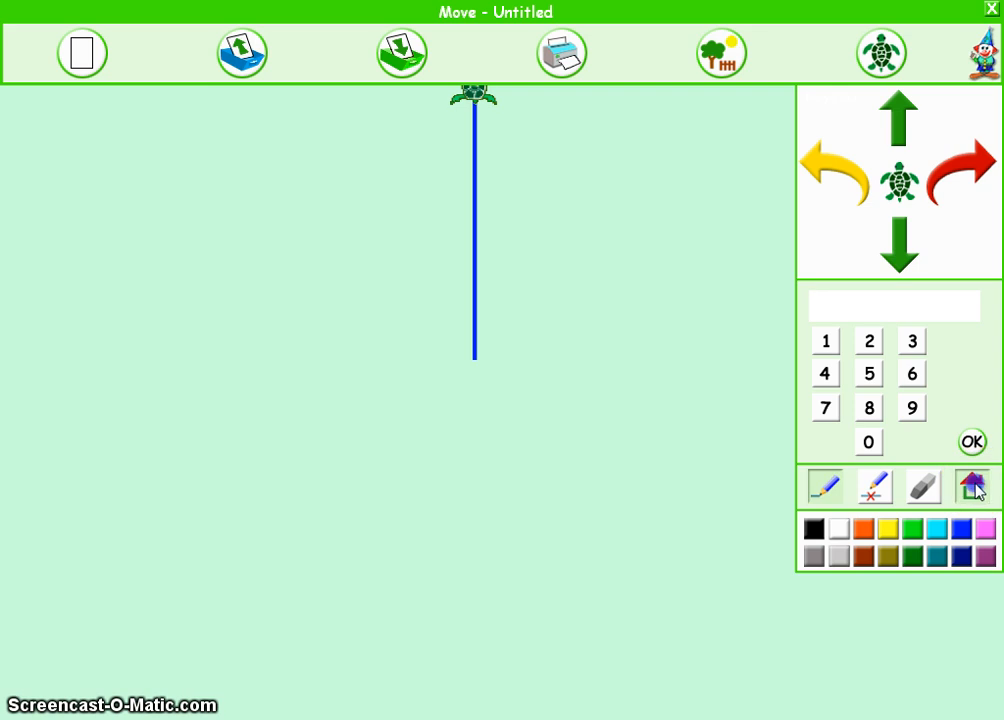
click(928, 492)
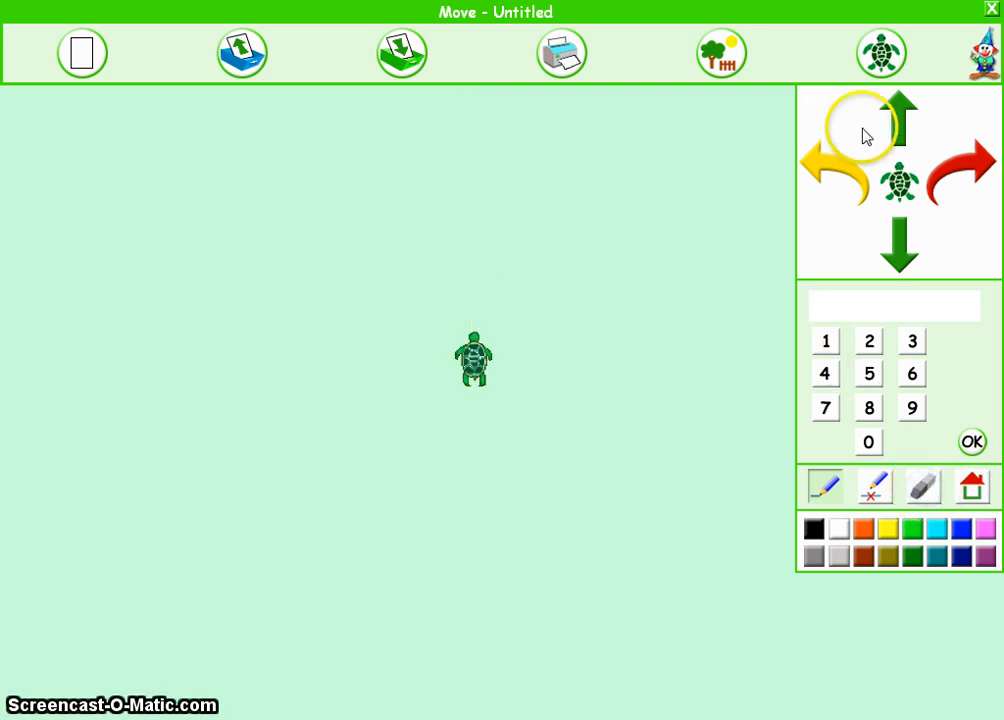
- Draw the first side of the square by moving the turtle forward 20
click(898, 126)
click(869, 343)
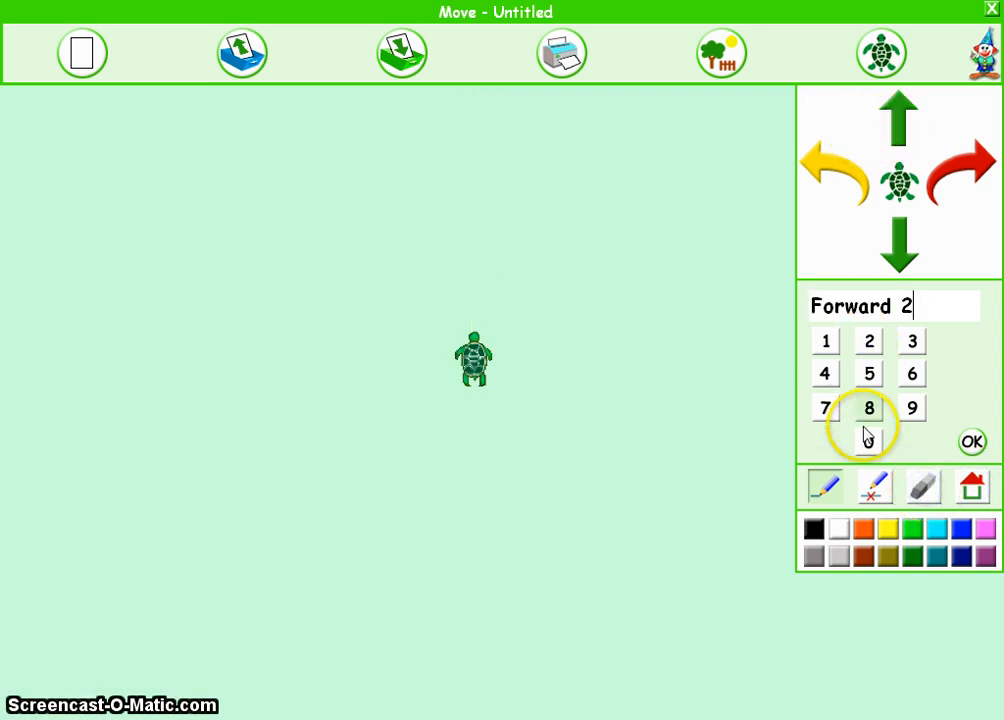
click(867, 441)
click(975, 443)
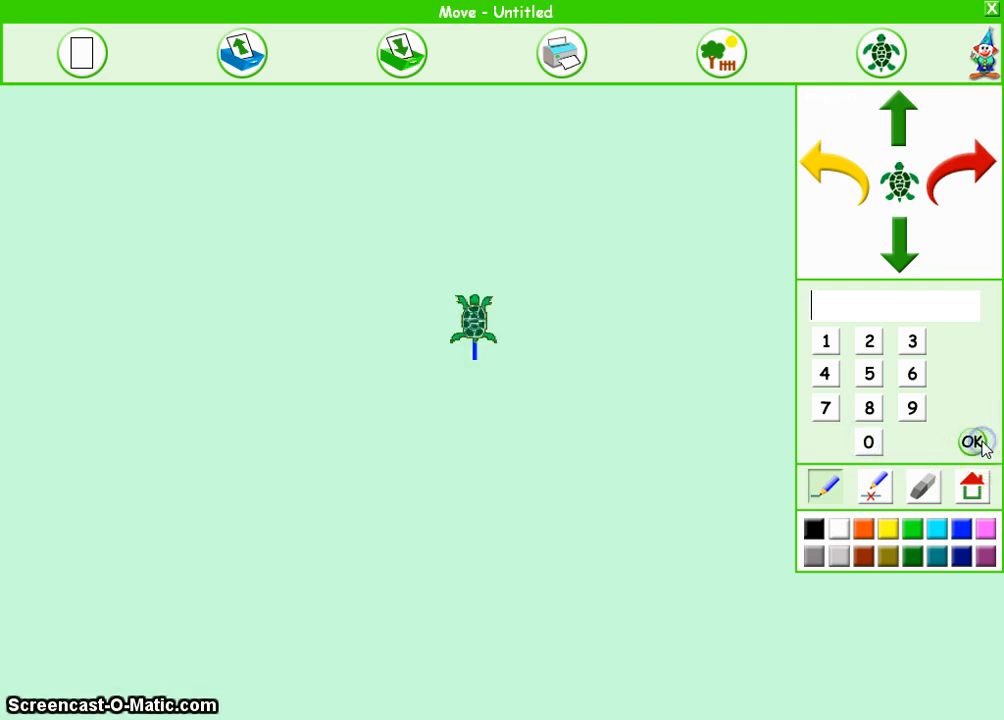
- Review the square's corner in the Windows Live Photo Gallery picture, and start a Left turn command for the turtle in Move
key(alt+Tab)
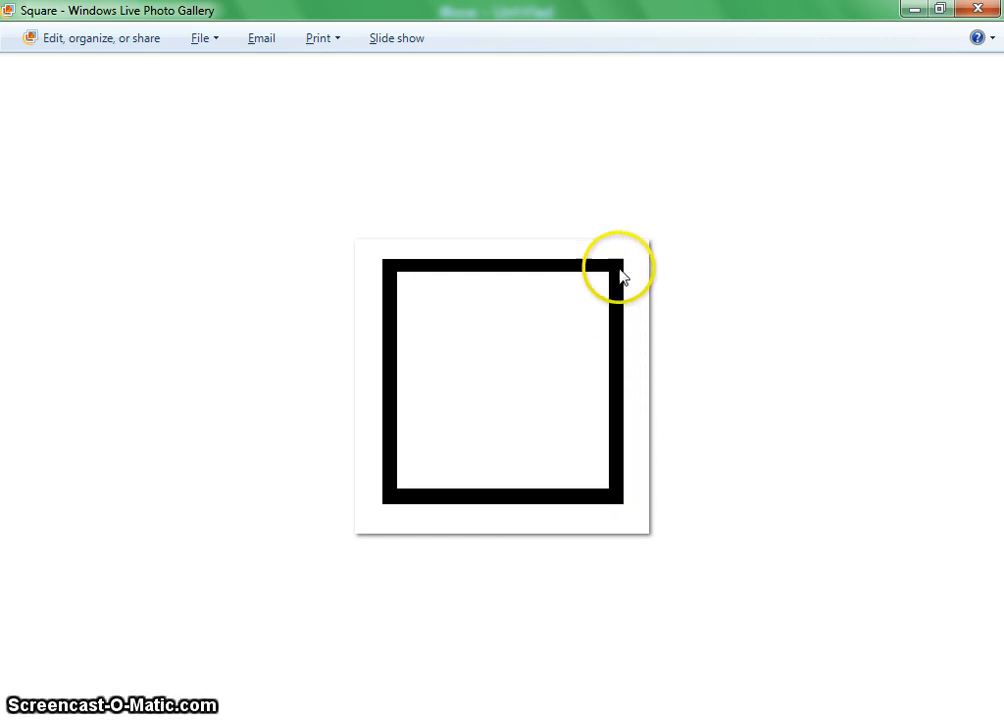
key(alt+Tab)
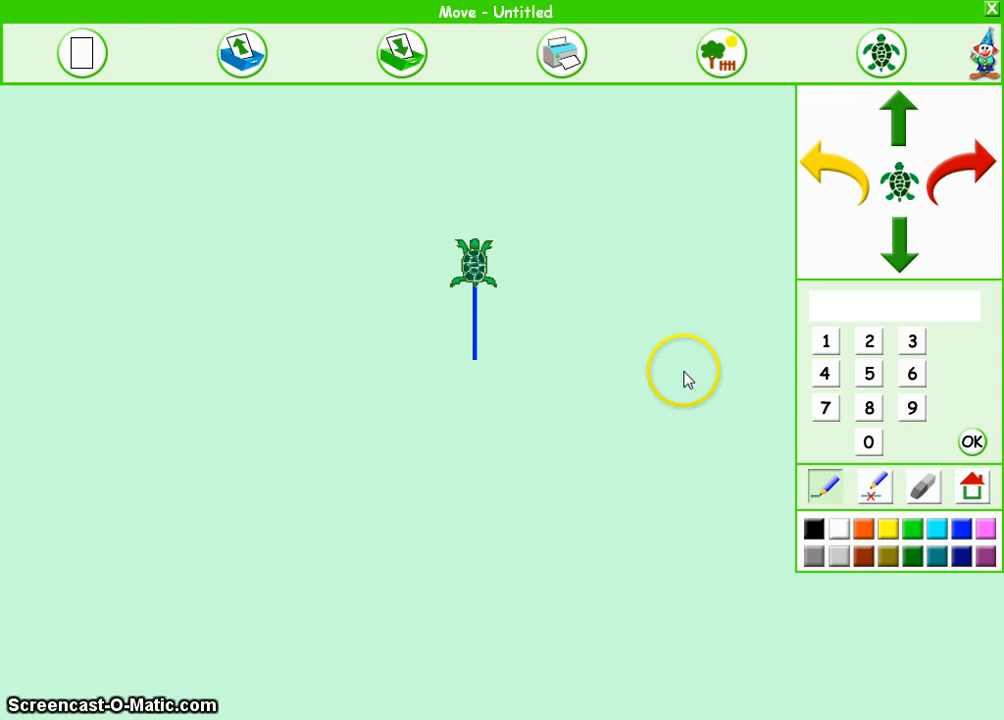
click(826, 170)
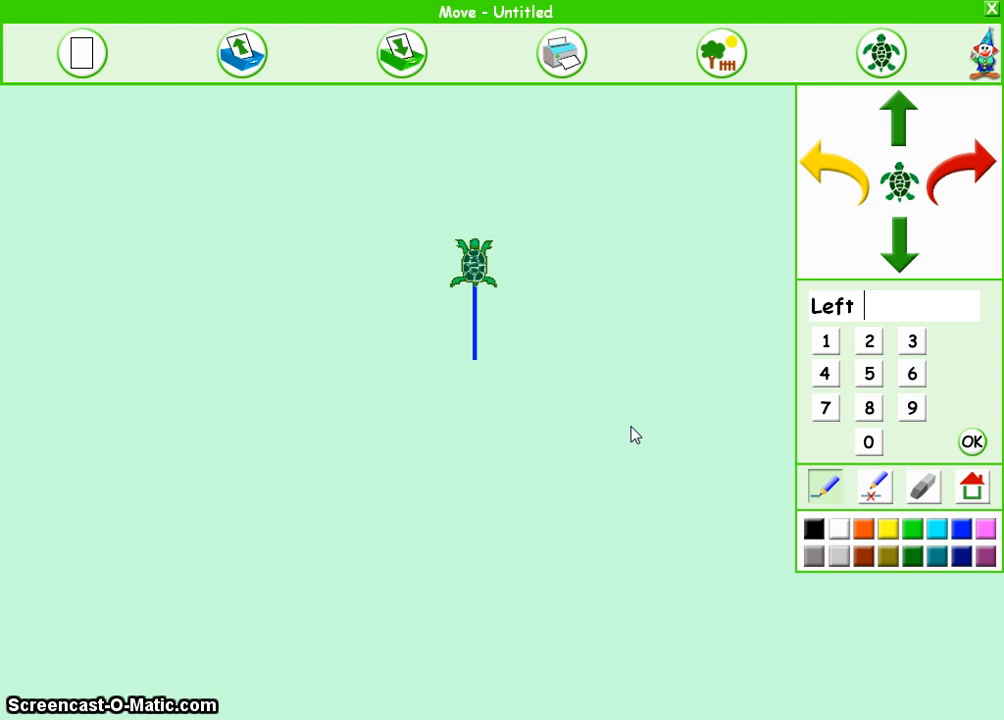
- Switch to the protractor page in the browser and set the displayed angle to 90 degrees
key(alt+Tab)
key(alt+Tab)
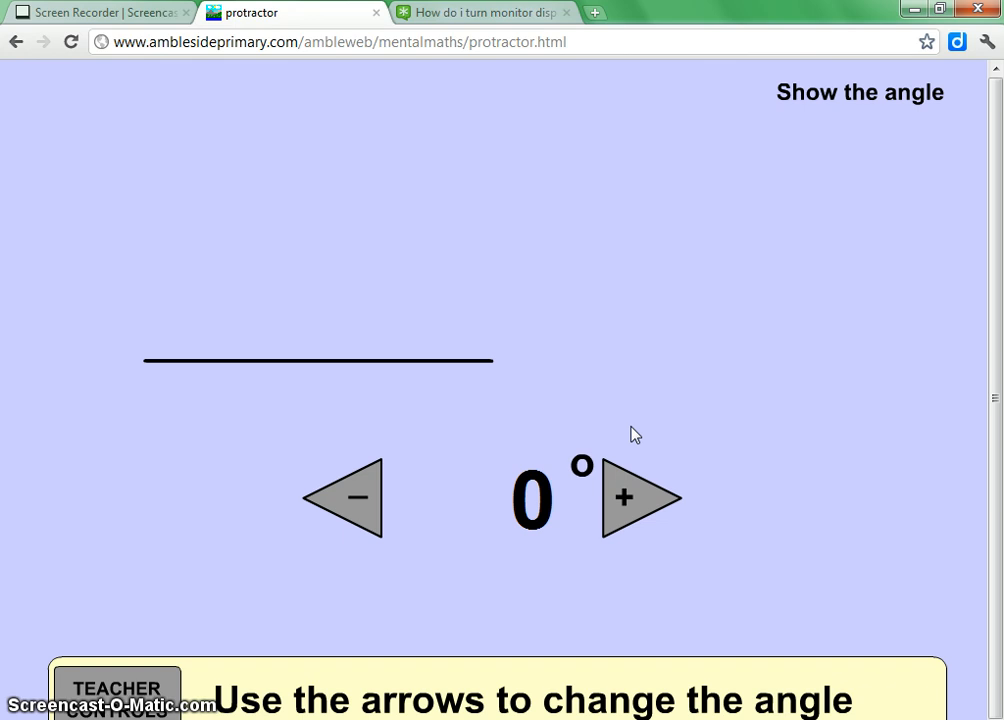
click(622, 489)
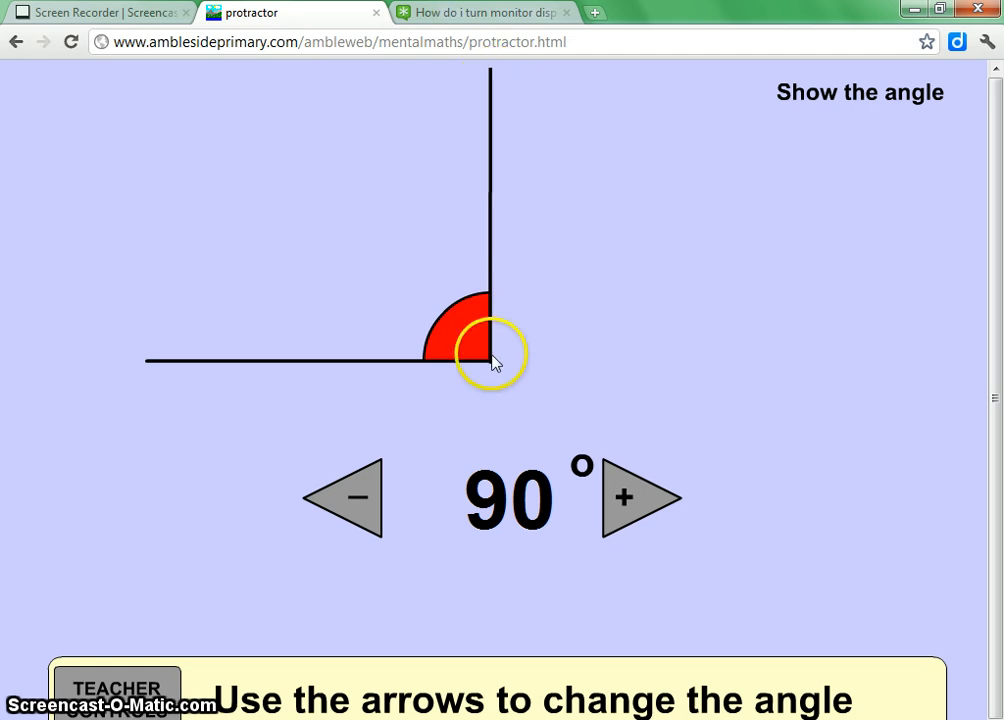
- Examine the corner of the square in the Windows Live Photo Gallery picture, and return to the protractor page in Chrome
key(alt+Tab)
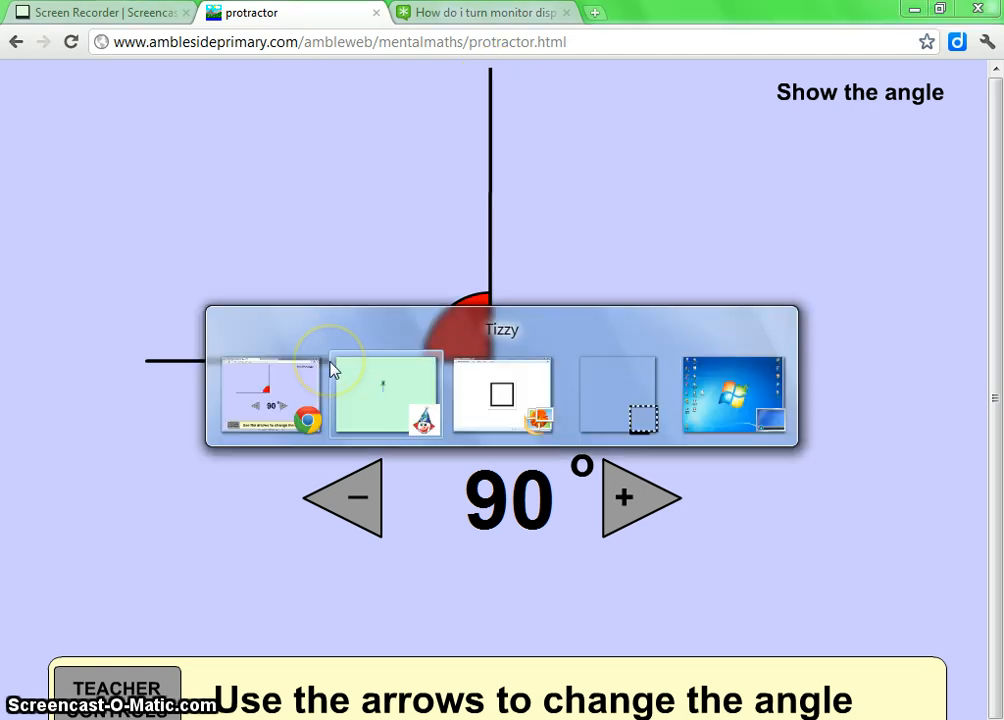
key(alt+Tab)
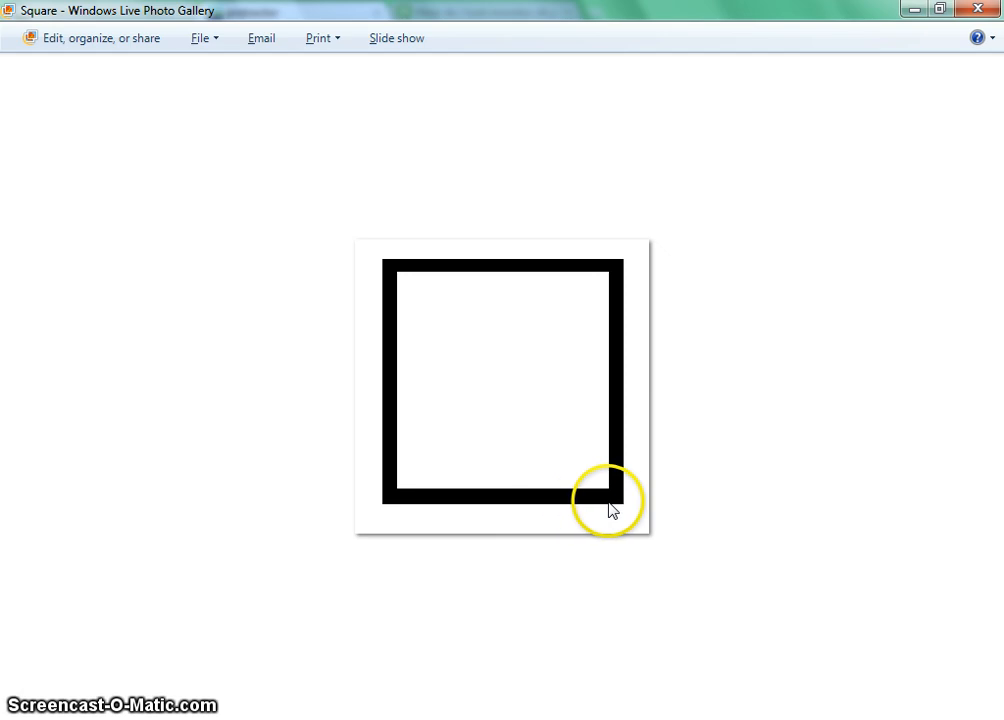
key(alt+Tab)
key(alt+Tab)
key(alt+Tab)
key(alt+Tab)
key(alt+Tab)
key(alt+Tab)
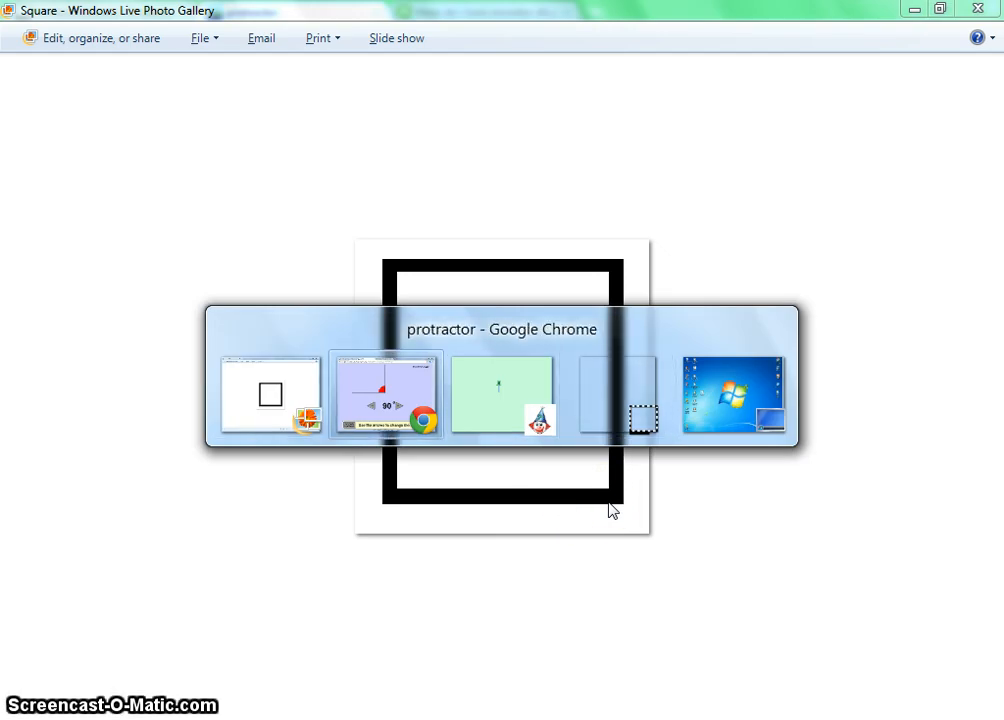
- Set the protractor's angle to 45 degrees and compare it with the square's corner in the Windows Live Photo Gallery picture
click(368, 518)
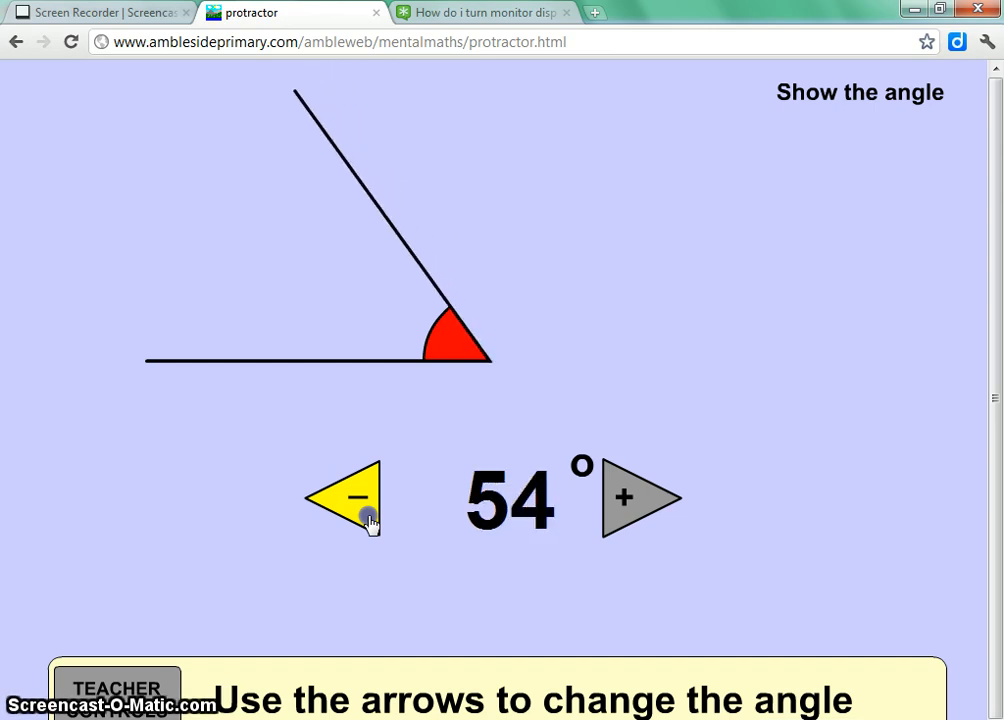
click(369, 520)
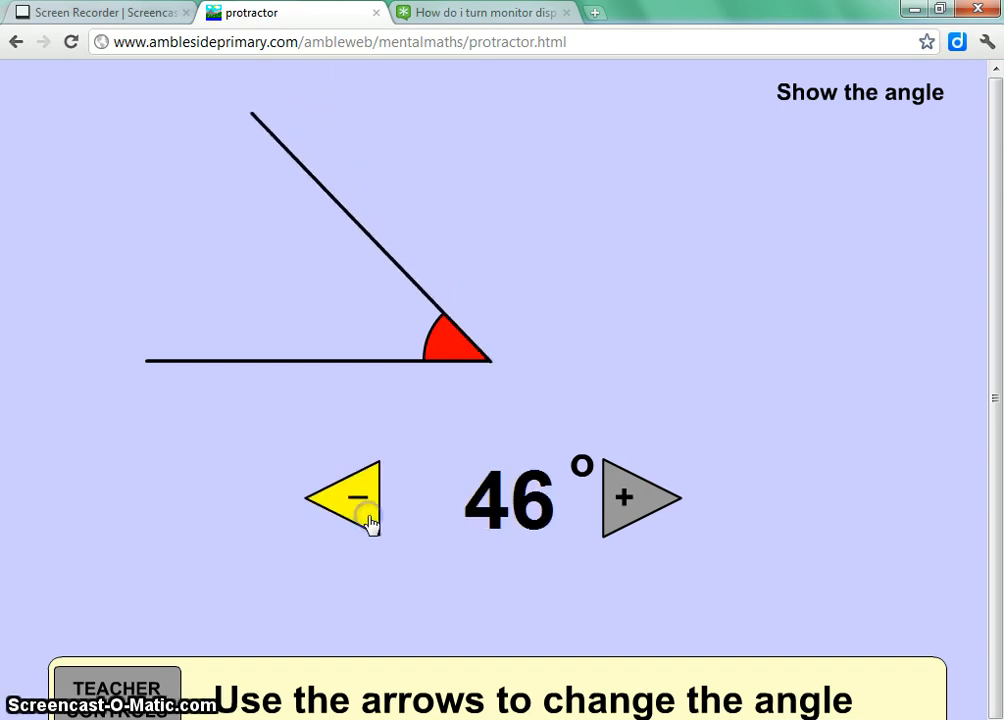
click(627, 500)
click(627, 500)
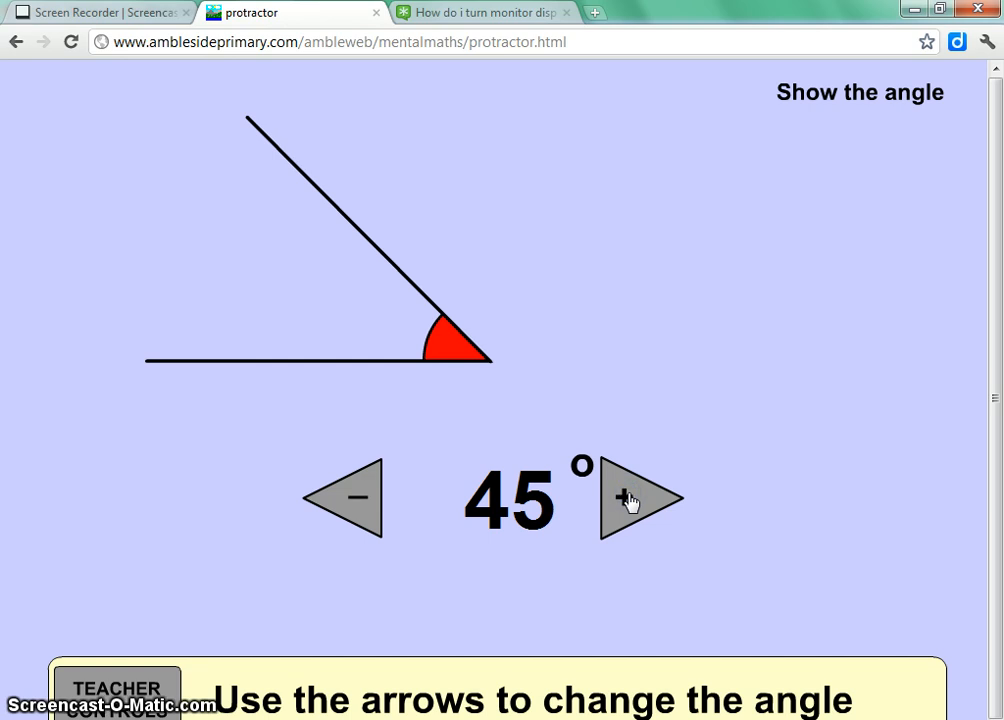
key(alt+Tab)
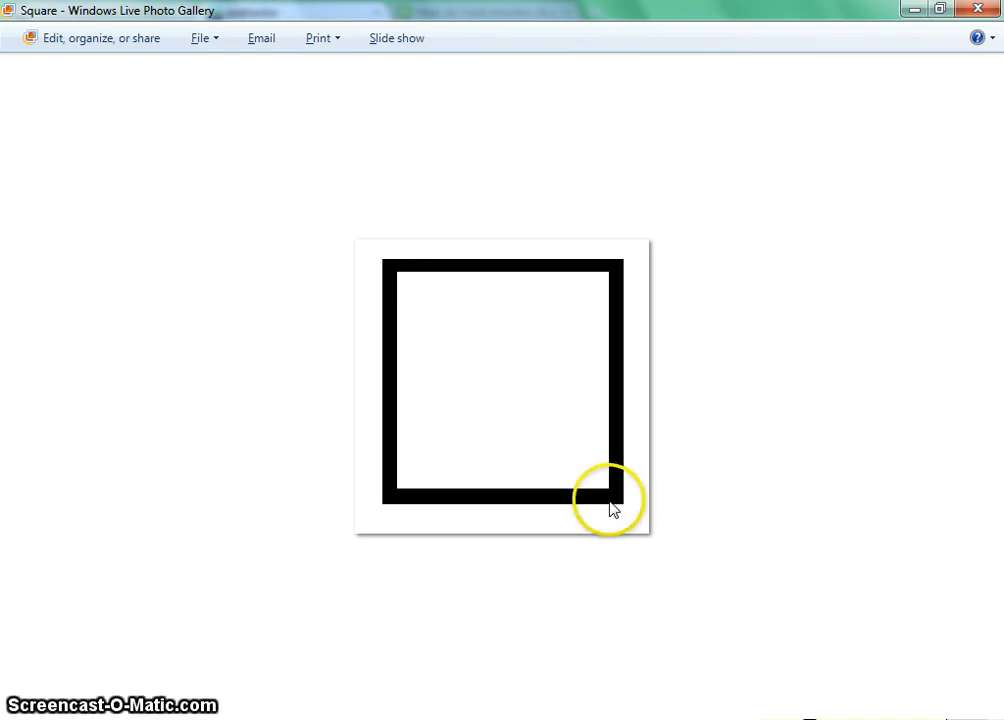
key(alt+Tab)
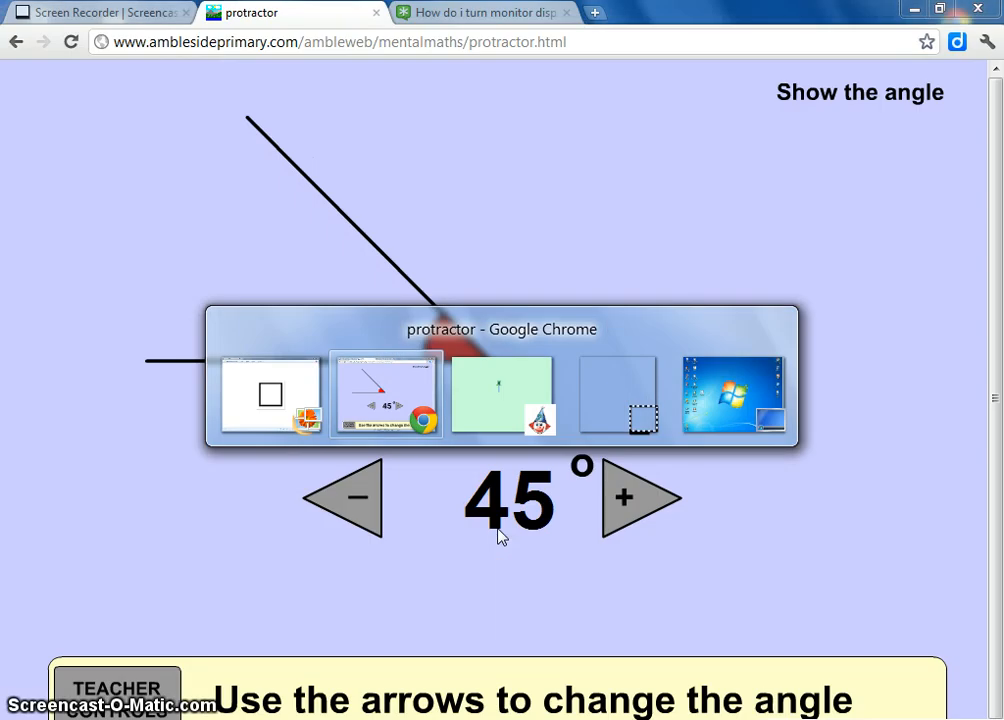
- Set the protractor's angle to 90 degrees and switch to the square picture in Windows Live Photo Gallery for comparison
click(606, 519)
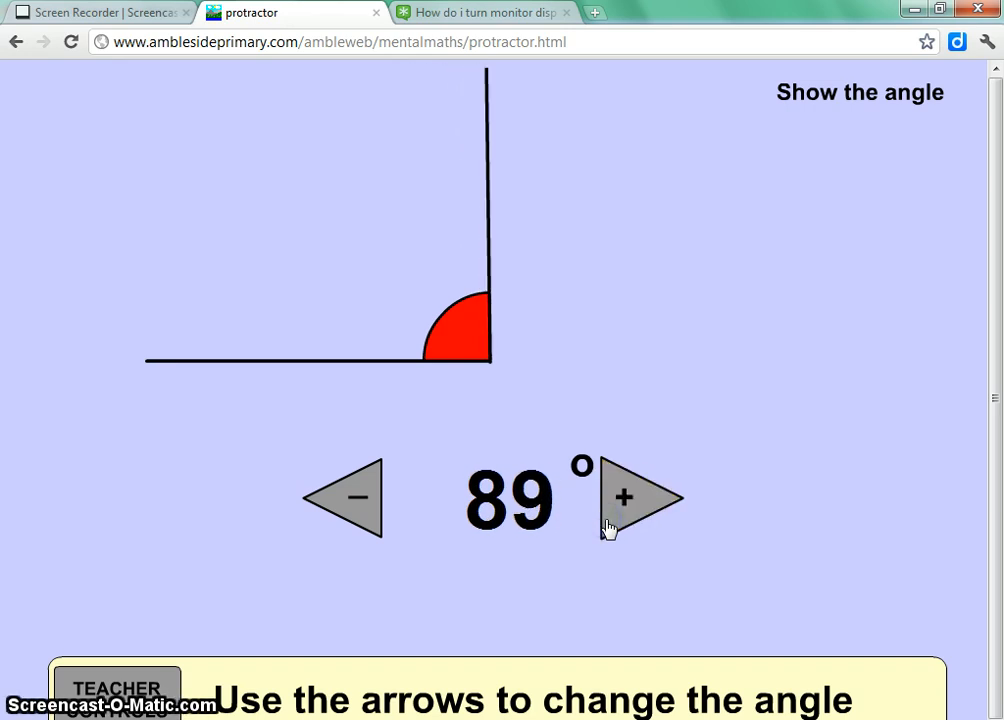
click(365, 503)
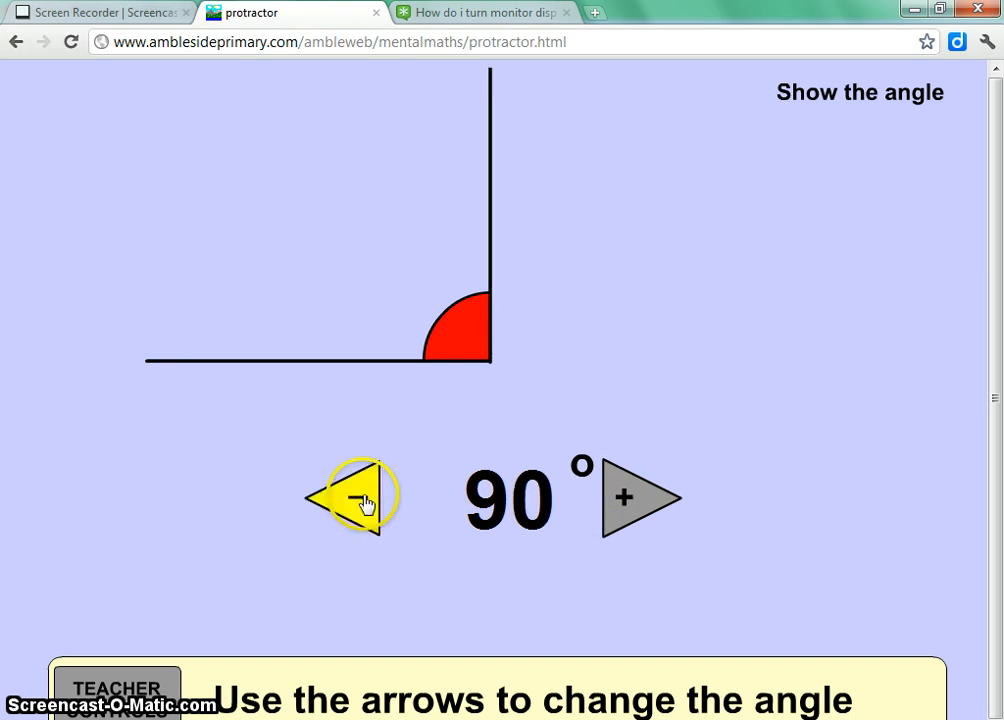
key(alt+Tab)
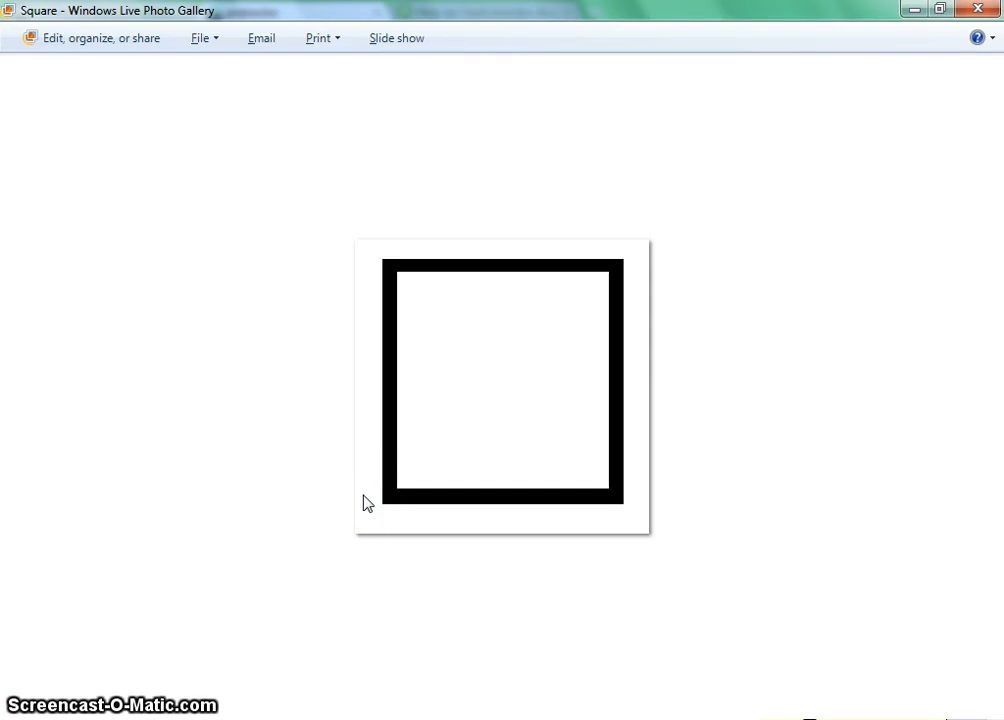
- Switch to Move and complete the started Left command to turn the turtle left 90 degrees
key(alt+Tab)
key(alt+Tab)
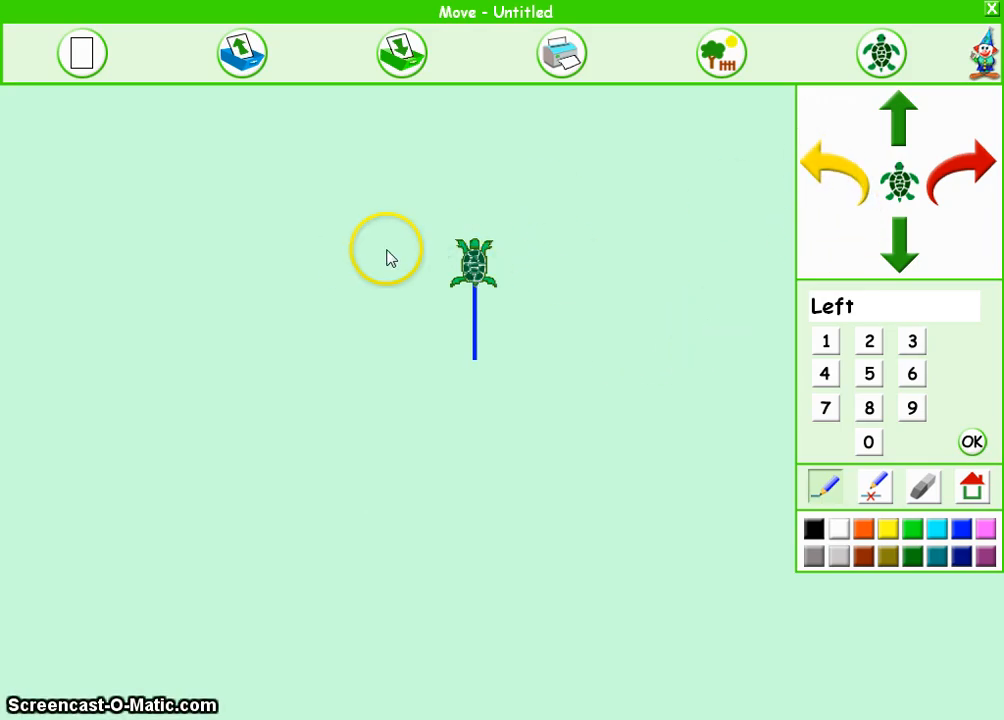
click(911, 410)
click(868, 443)
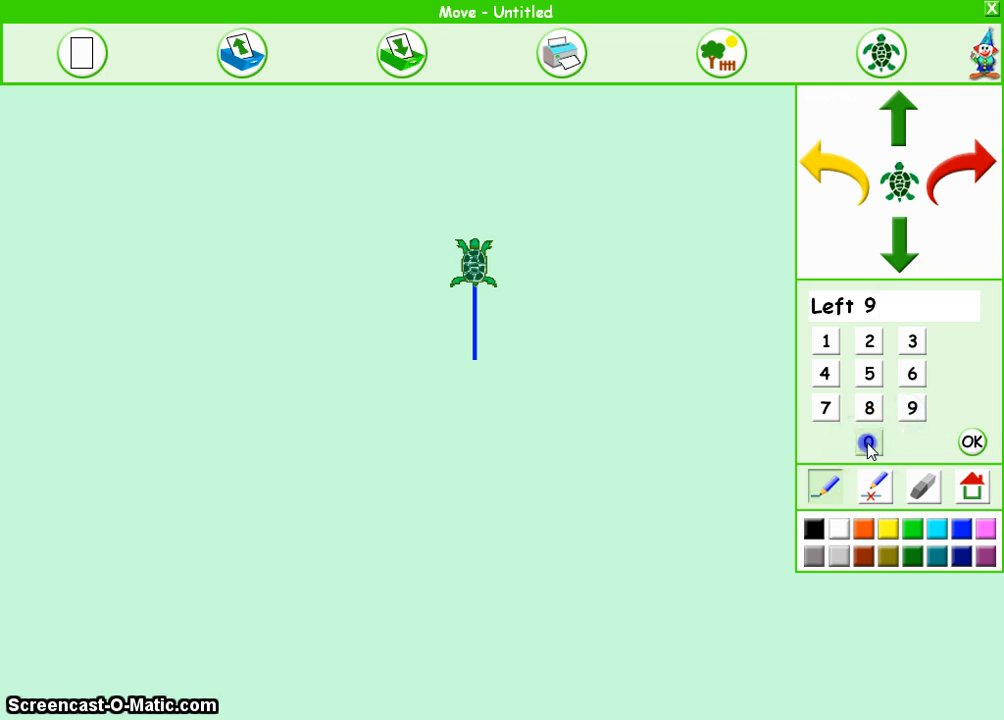
click(972, 443)
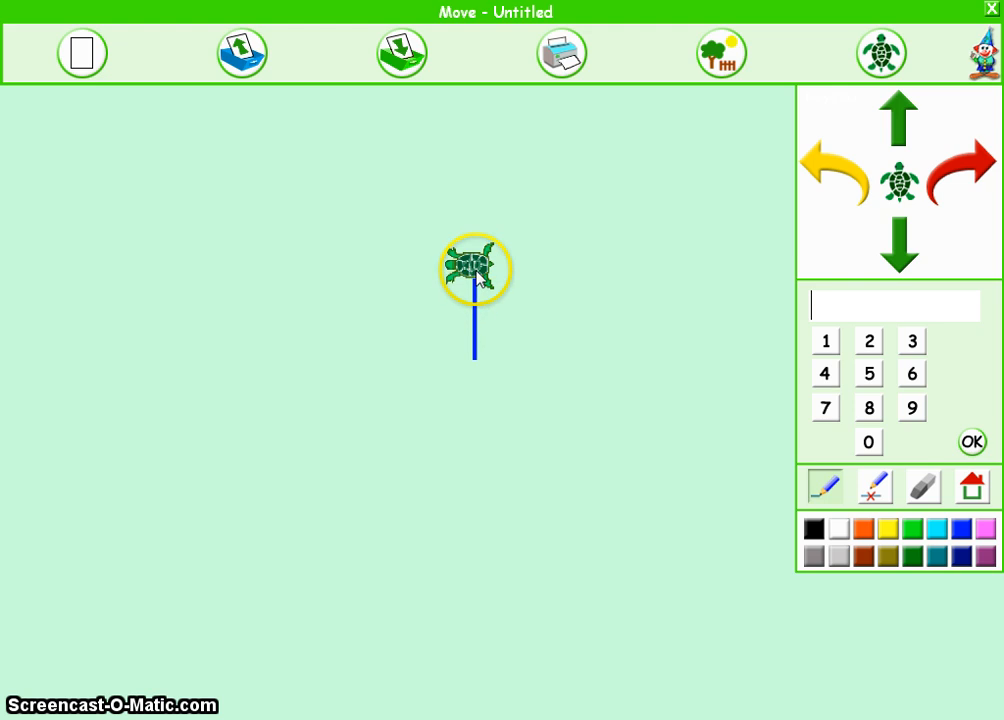
- Check the sides in the Windows Live Photo Gallery picture, and draw the square's second side in Move by moving the turtle forward 20
key(alt+Tab)
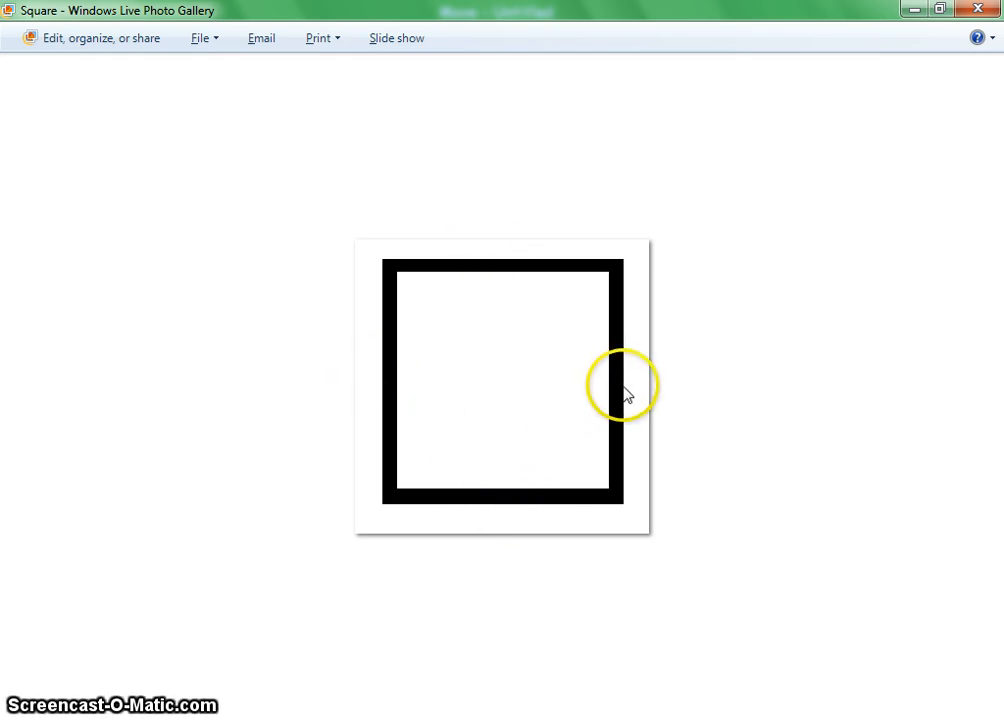
key(alt+Tab)
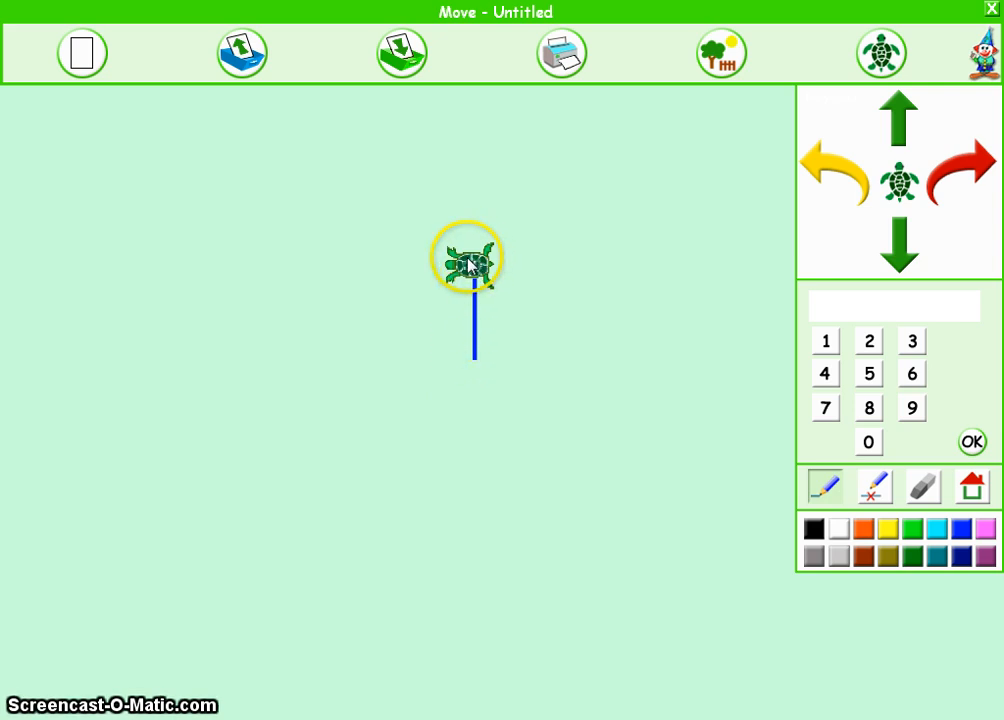
click(899, 118)
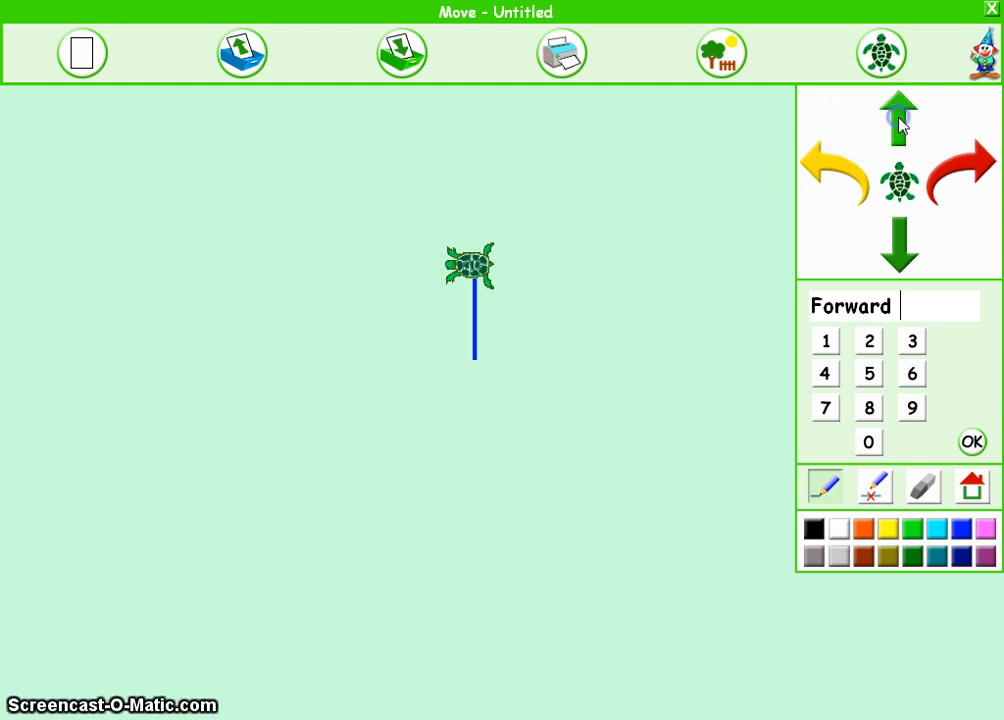
click(872, 343)
click(869, 440)
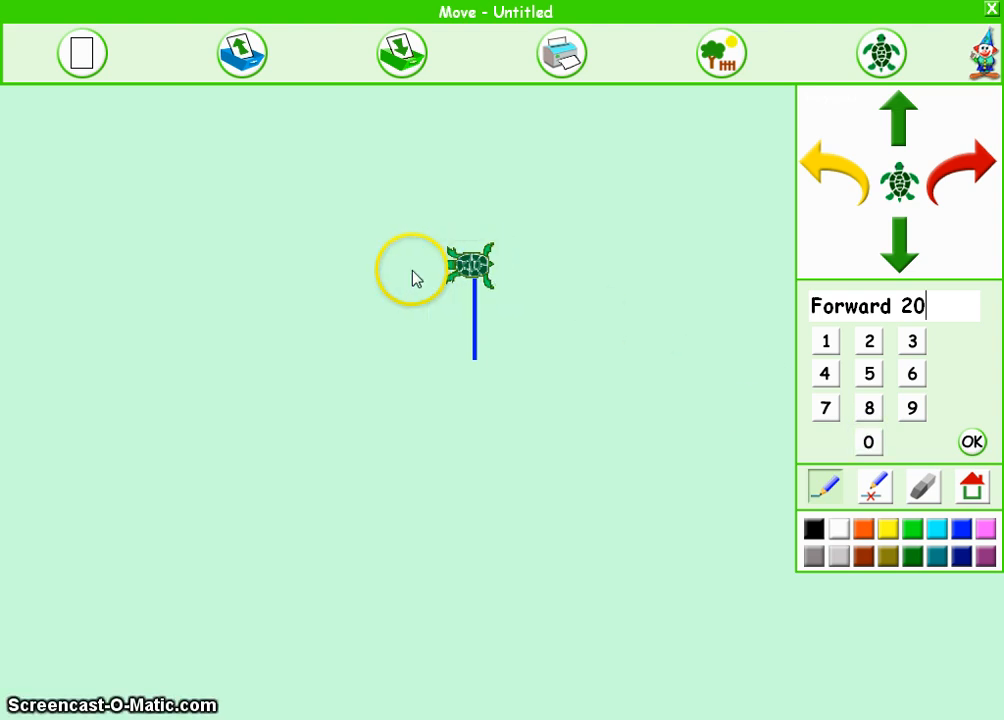
click(970, 443)
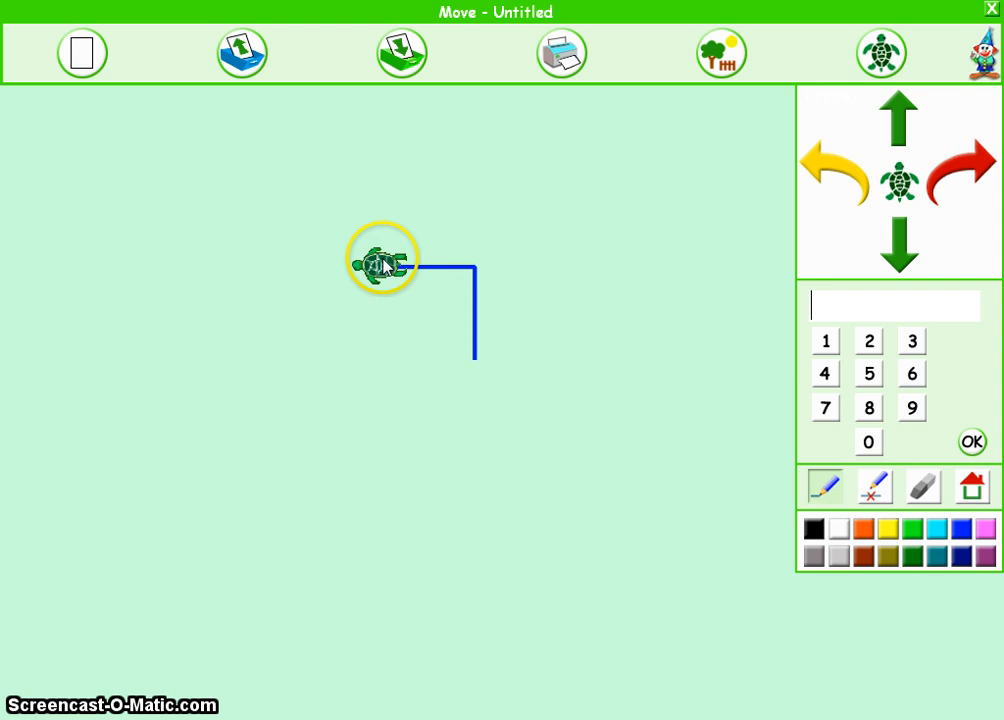
- Turn the turtle left 90 degrees and move it forward 20 to draw the square's third side
click(825, 170)
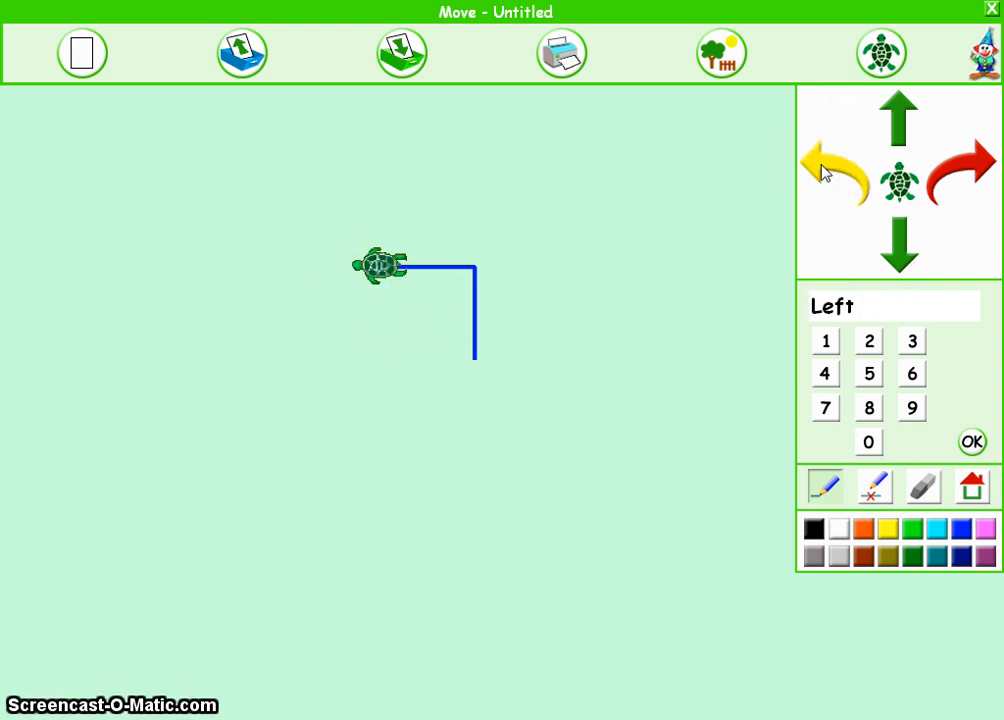
click(906, 424)
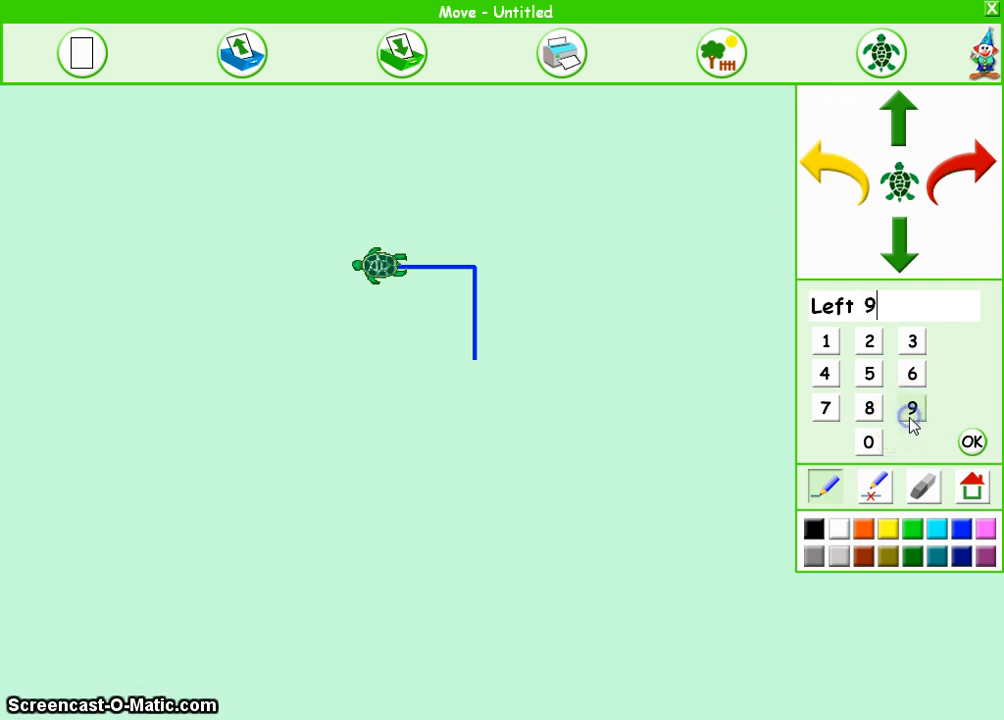
click(871, 442)
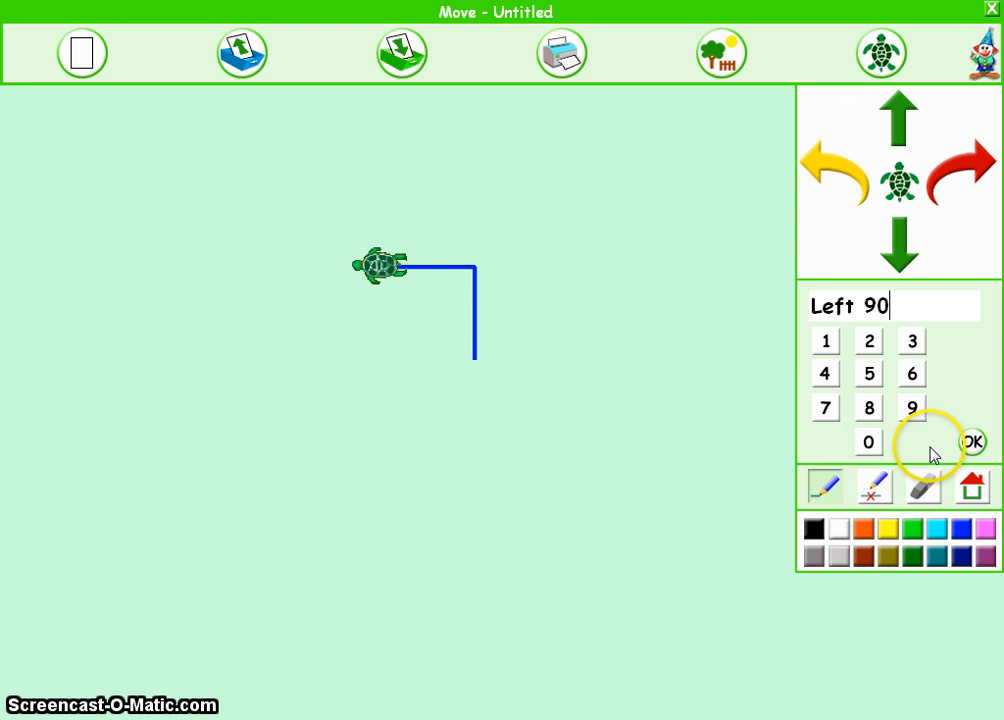
click(972, 446)
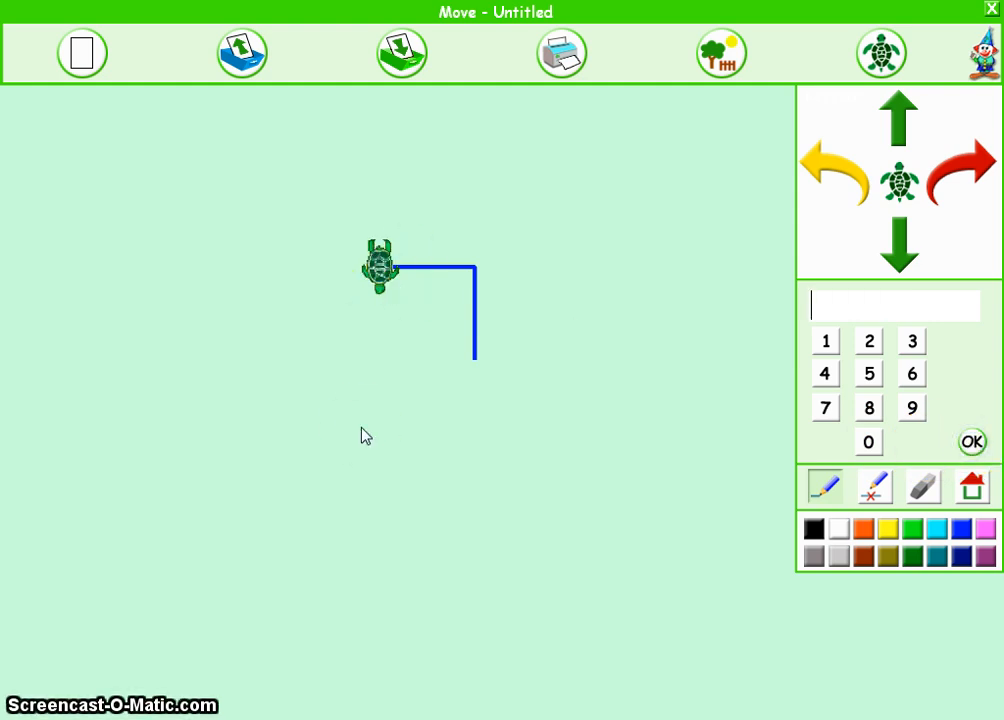
click(900, 145)
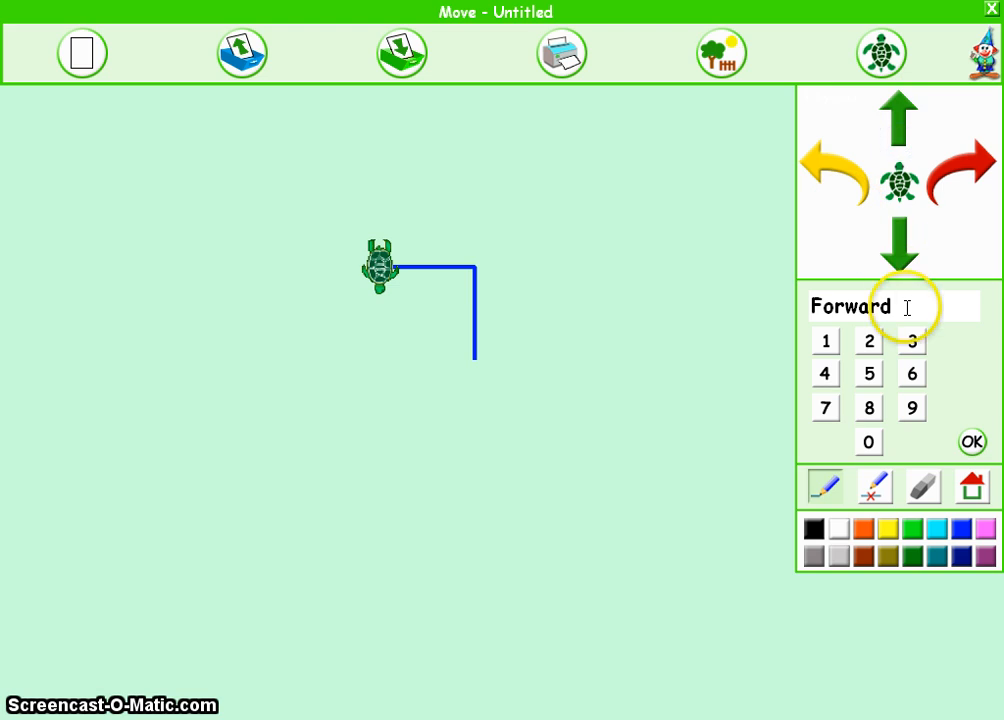
click(869, 341)
click(869, 442)
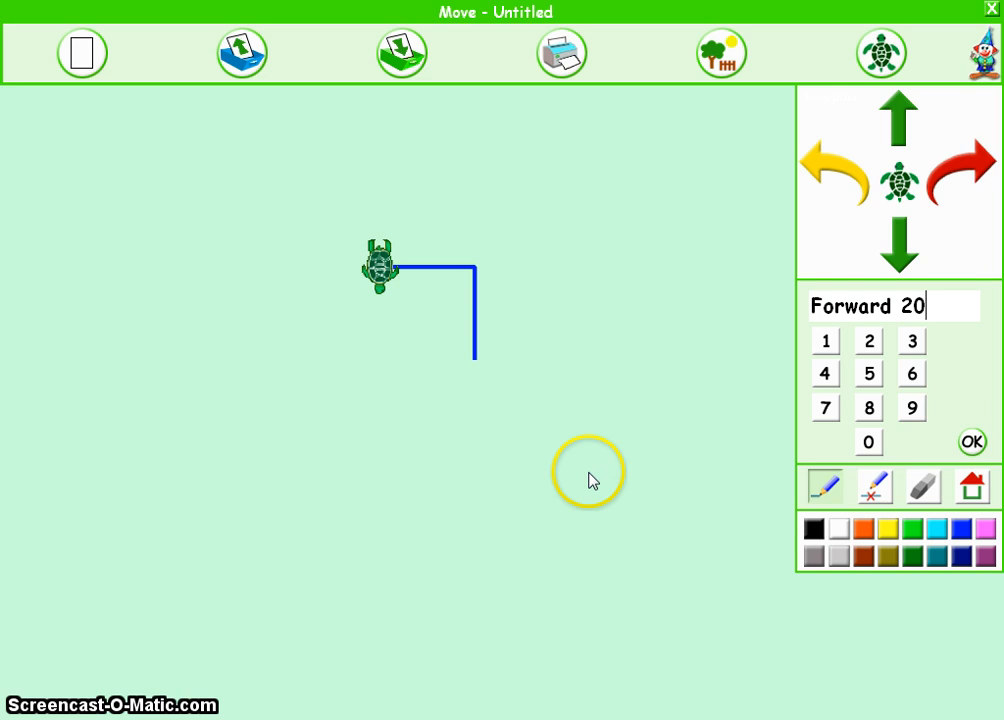
click(969, 442)
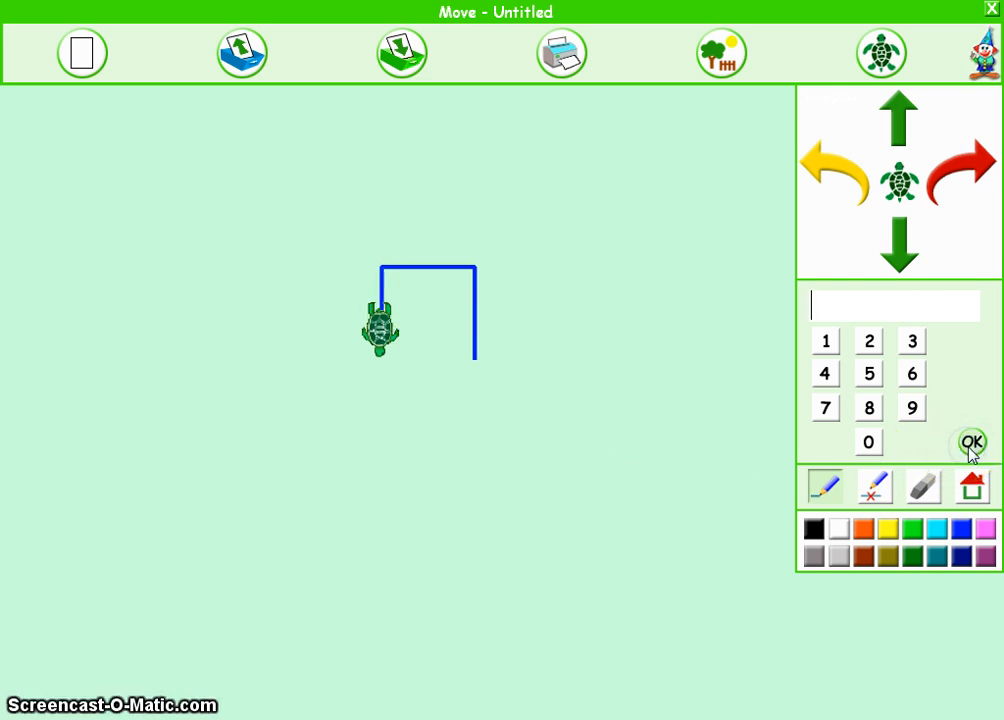
- Turn the turtle left 90 degrees again and move it forward 20 to close the square with its fourth side
click(838, 168)
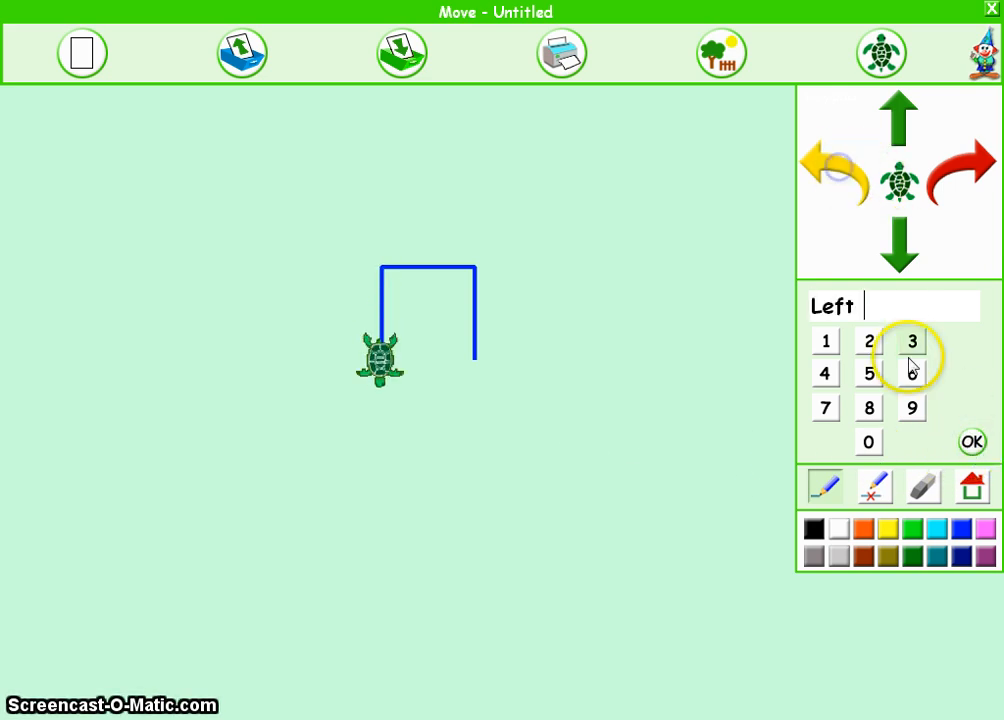
click(912, 410)
click(868, 441)
click(970, 441)
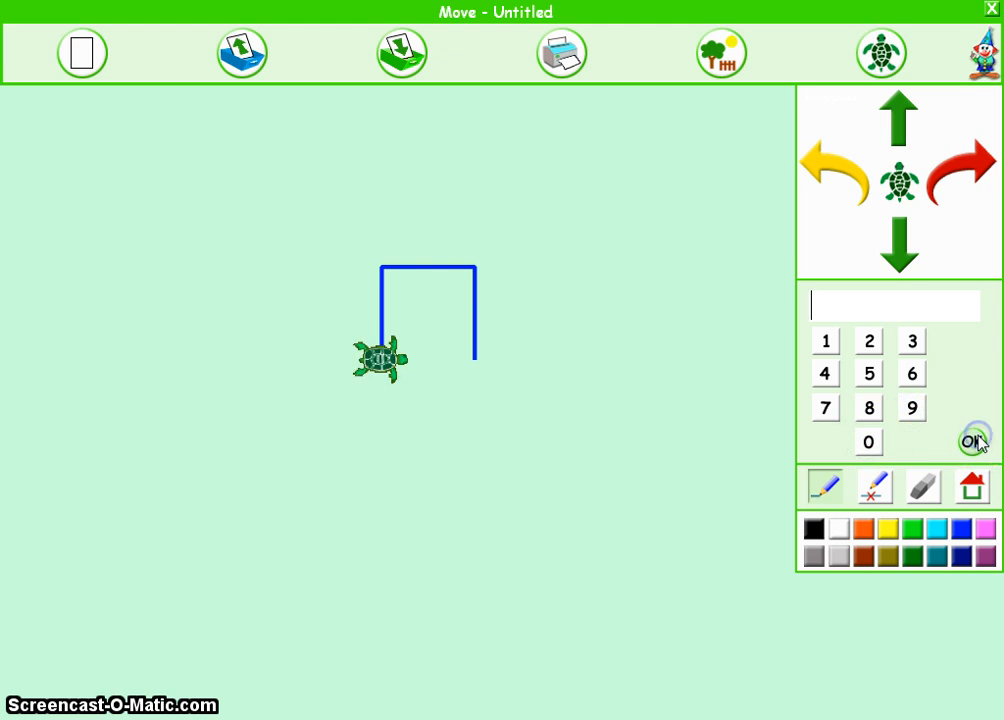
click(899, 128)
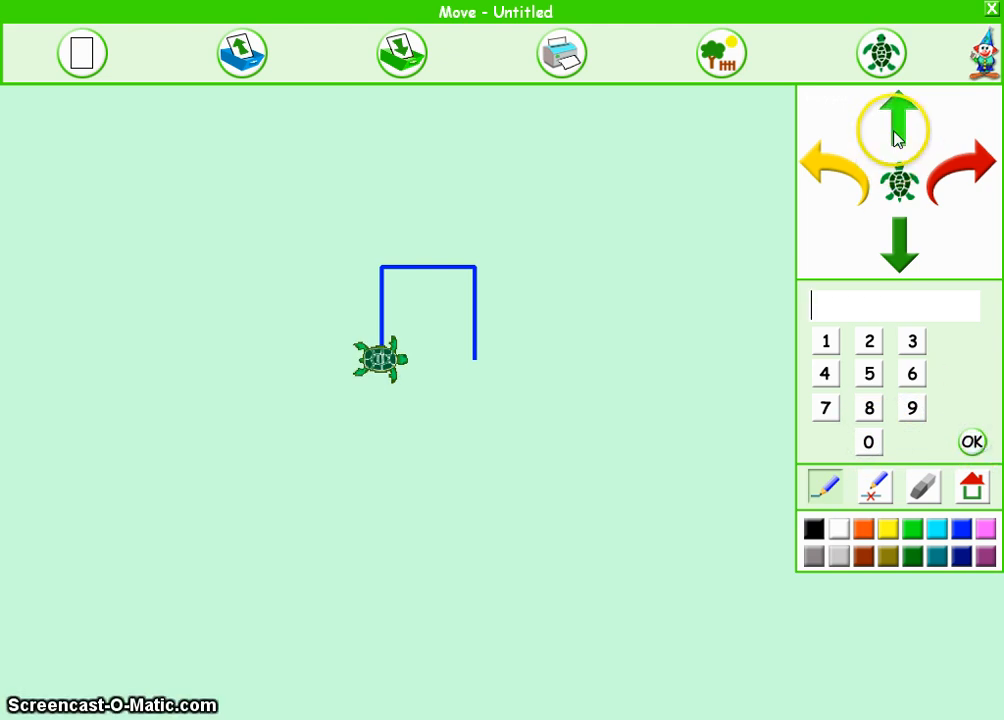
click(868, 342)
click(868, 441)
click(971, 442)
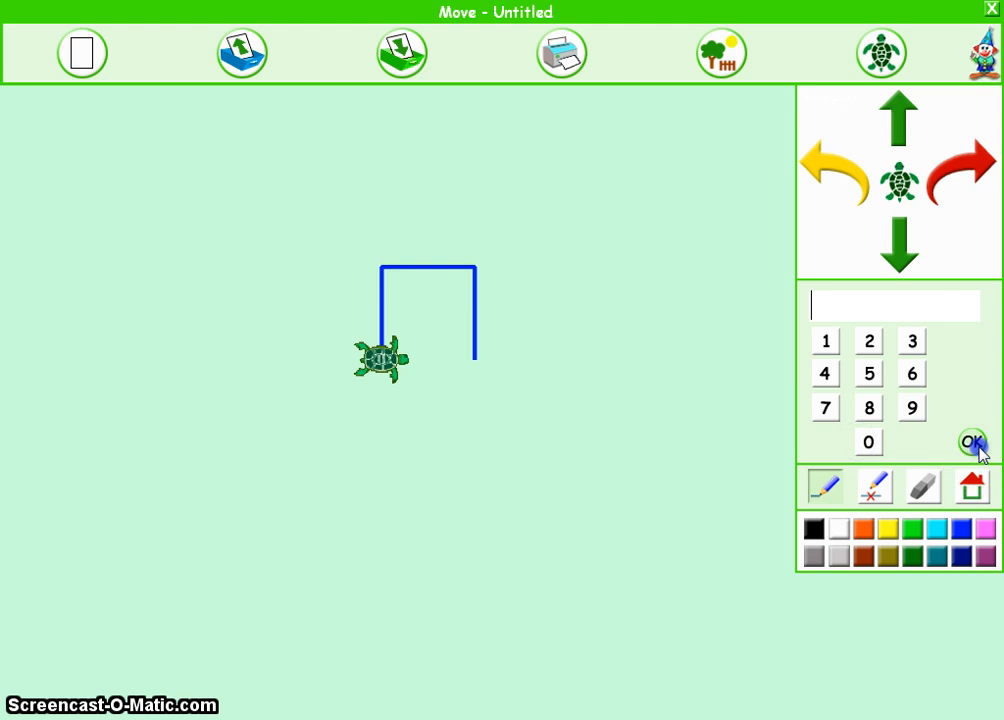
click(704, 428)
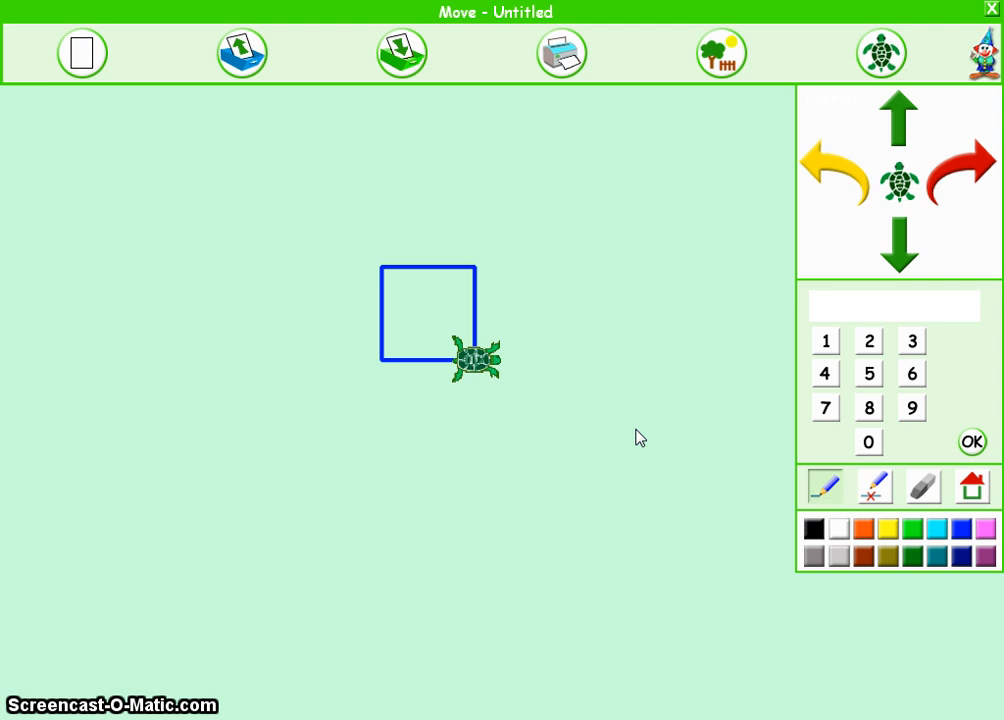
- Switch to the protractor page in Chrome, set the angle to 45 degrees, and return to the square in Move
key(alt+Tab)
key(alt+Tab)
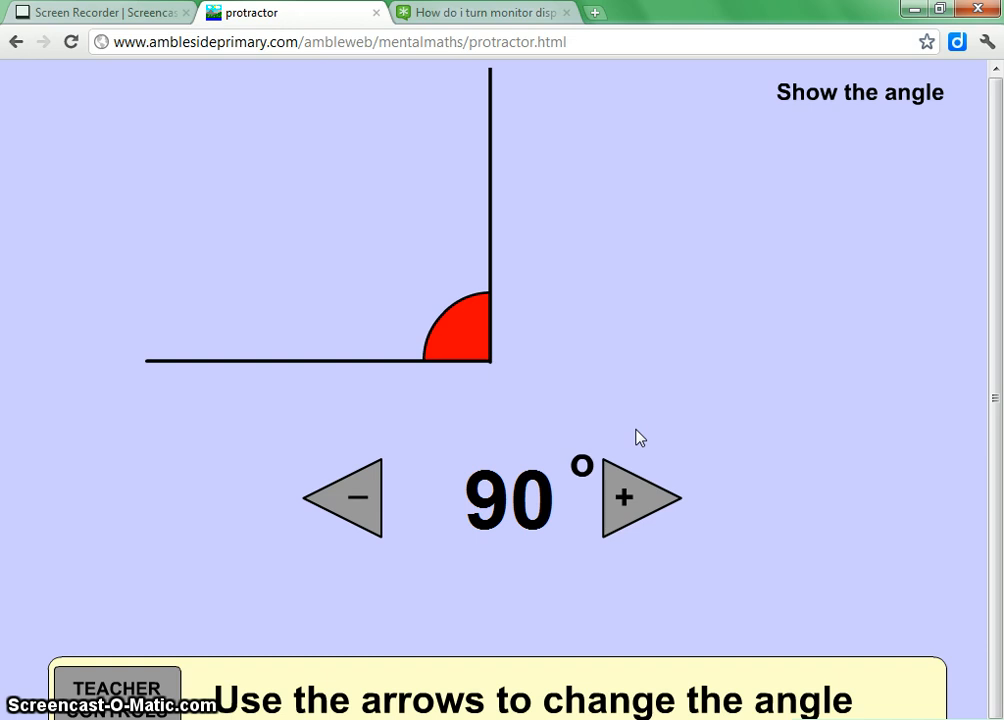
click(356, 508)
drag(352, 518, 345, 517)
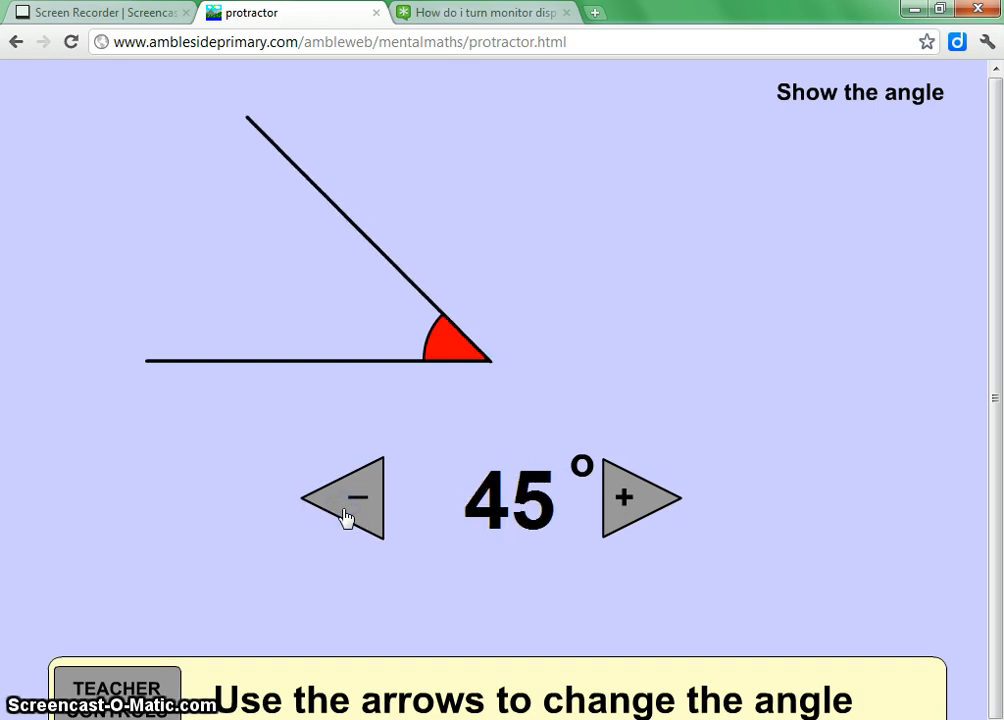
key(alt+Tab)
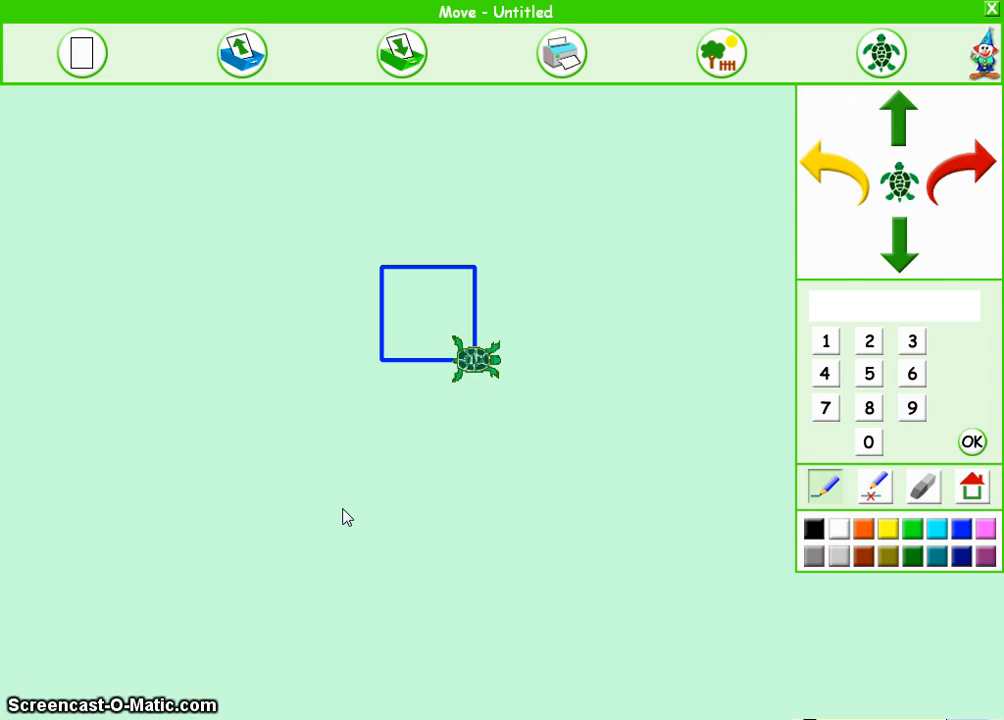